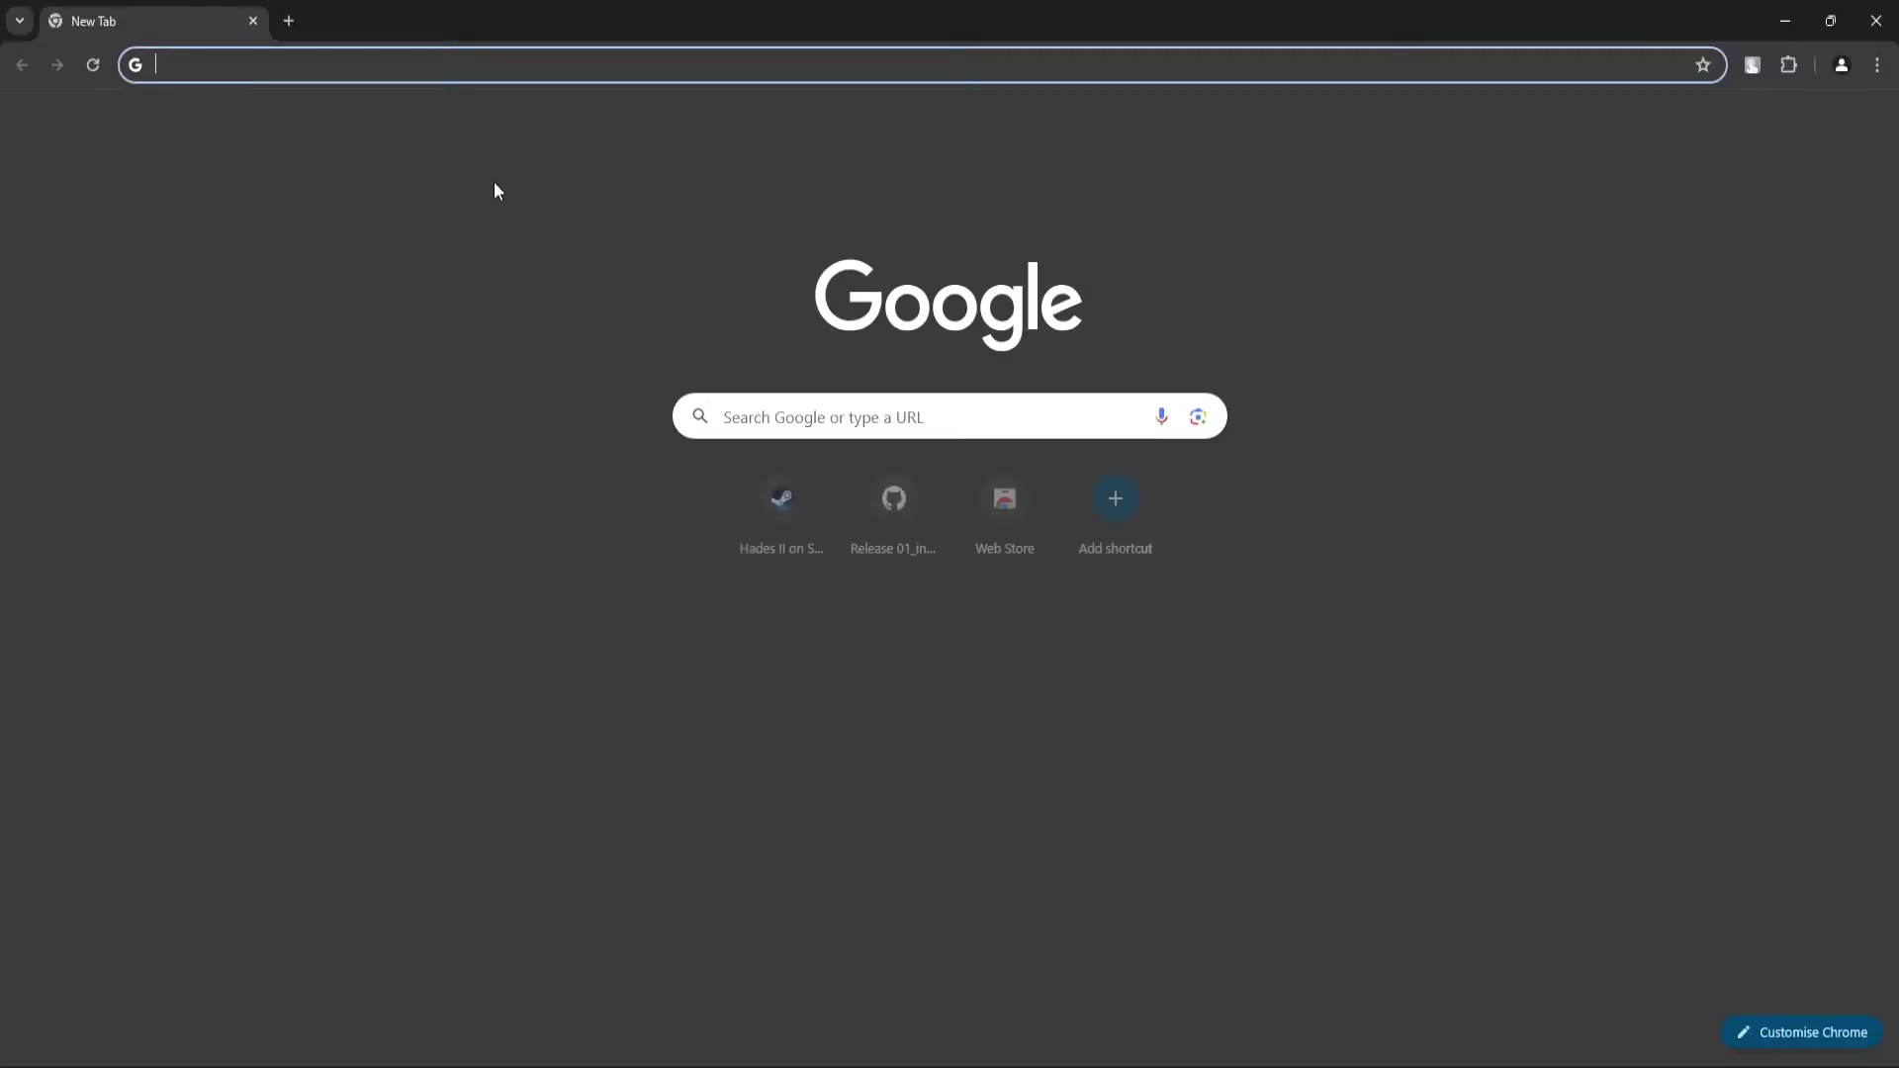
# Load the Hades II Steam store page and scroll down to its system requirements
pyautogui.write('https://store.steampowered.com/app/1145350/Hades_II/')
pyautogui.press('Return')
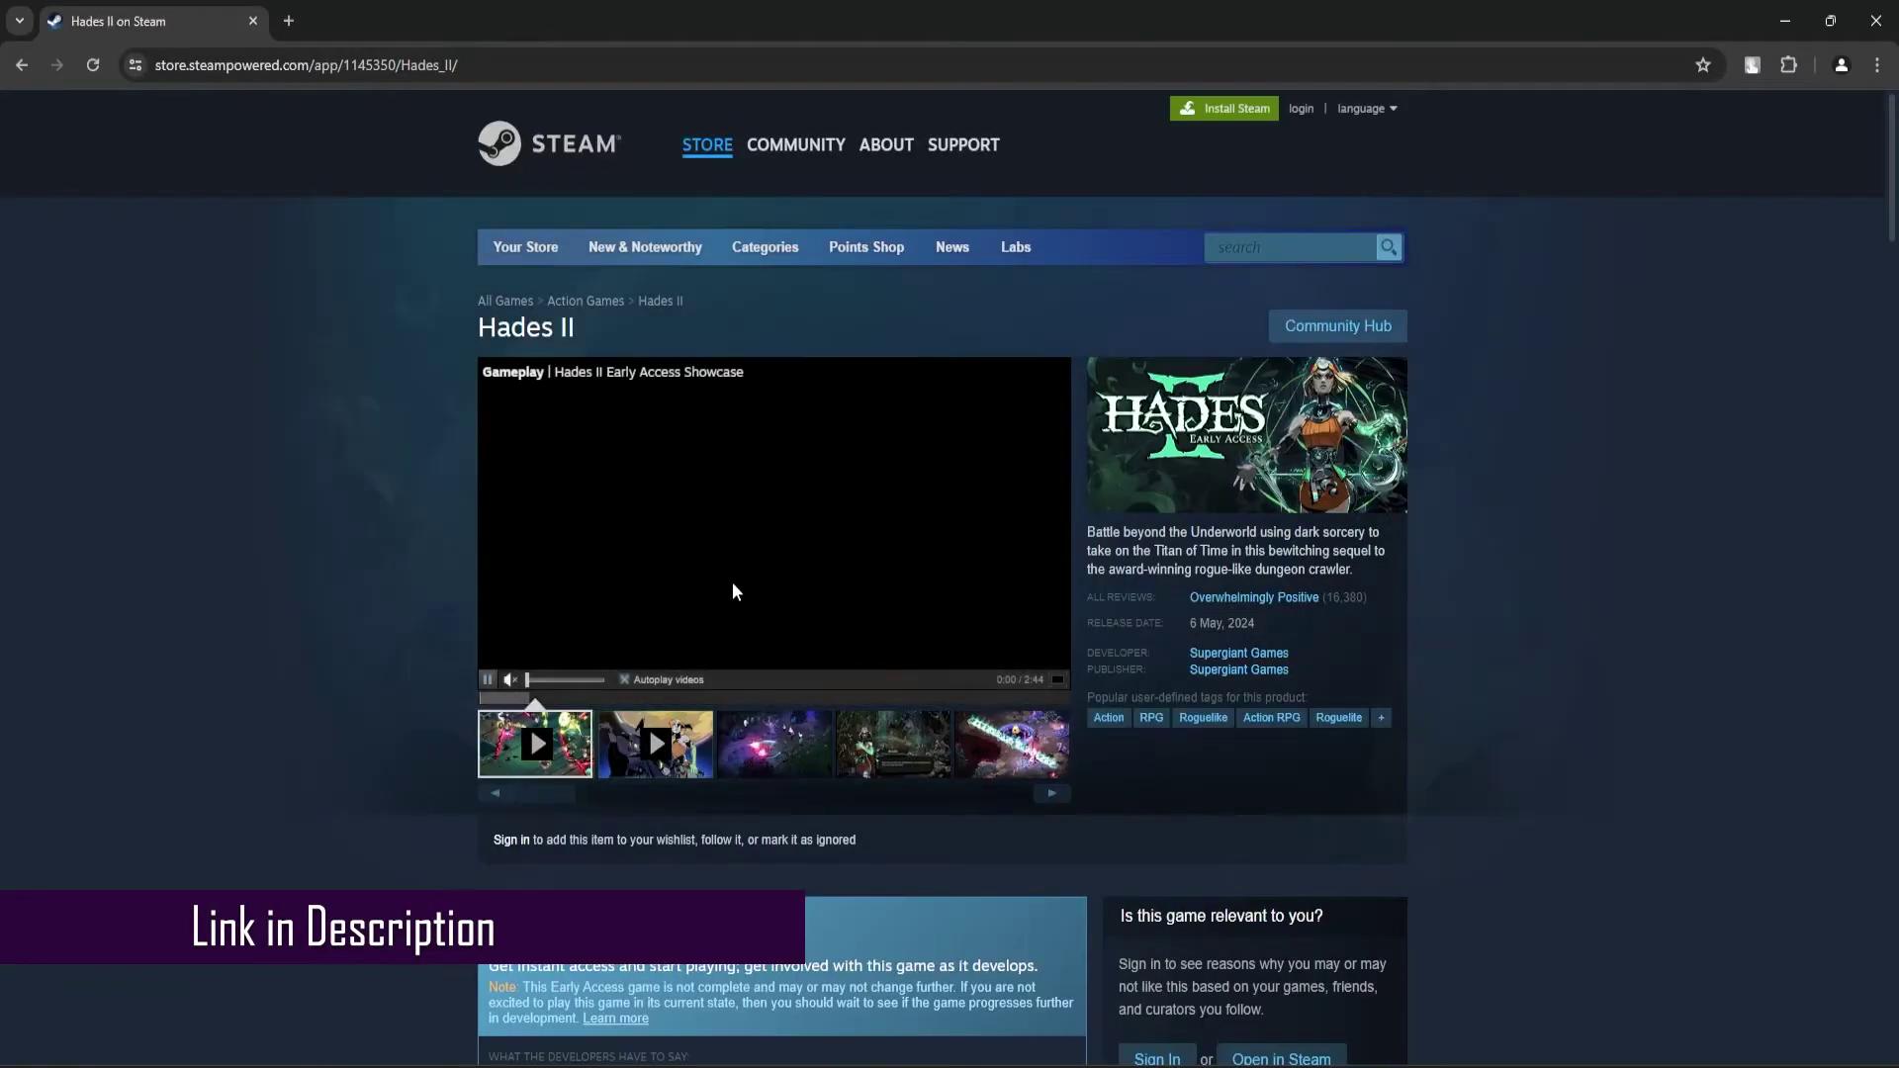
pyautogui.scroll(-10, 461, 579)
pyautogui.scroll(-15, 455, 562)
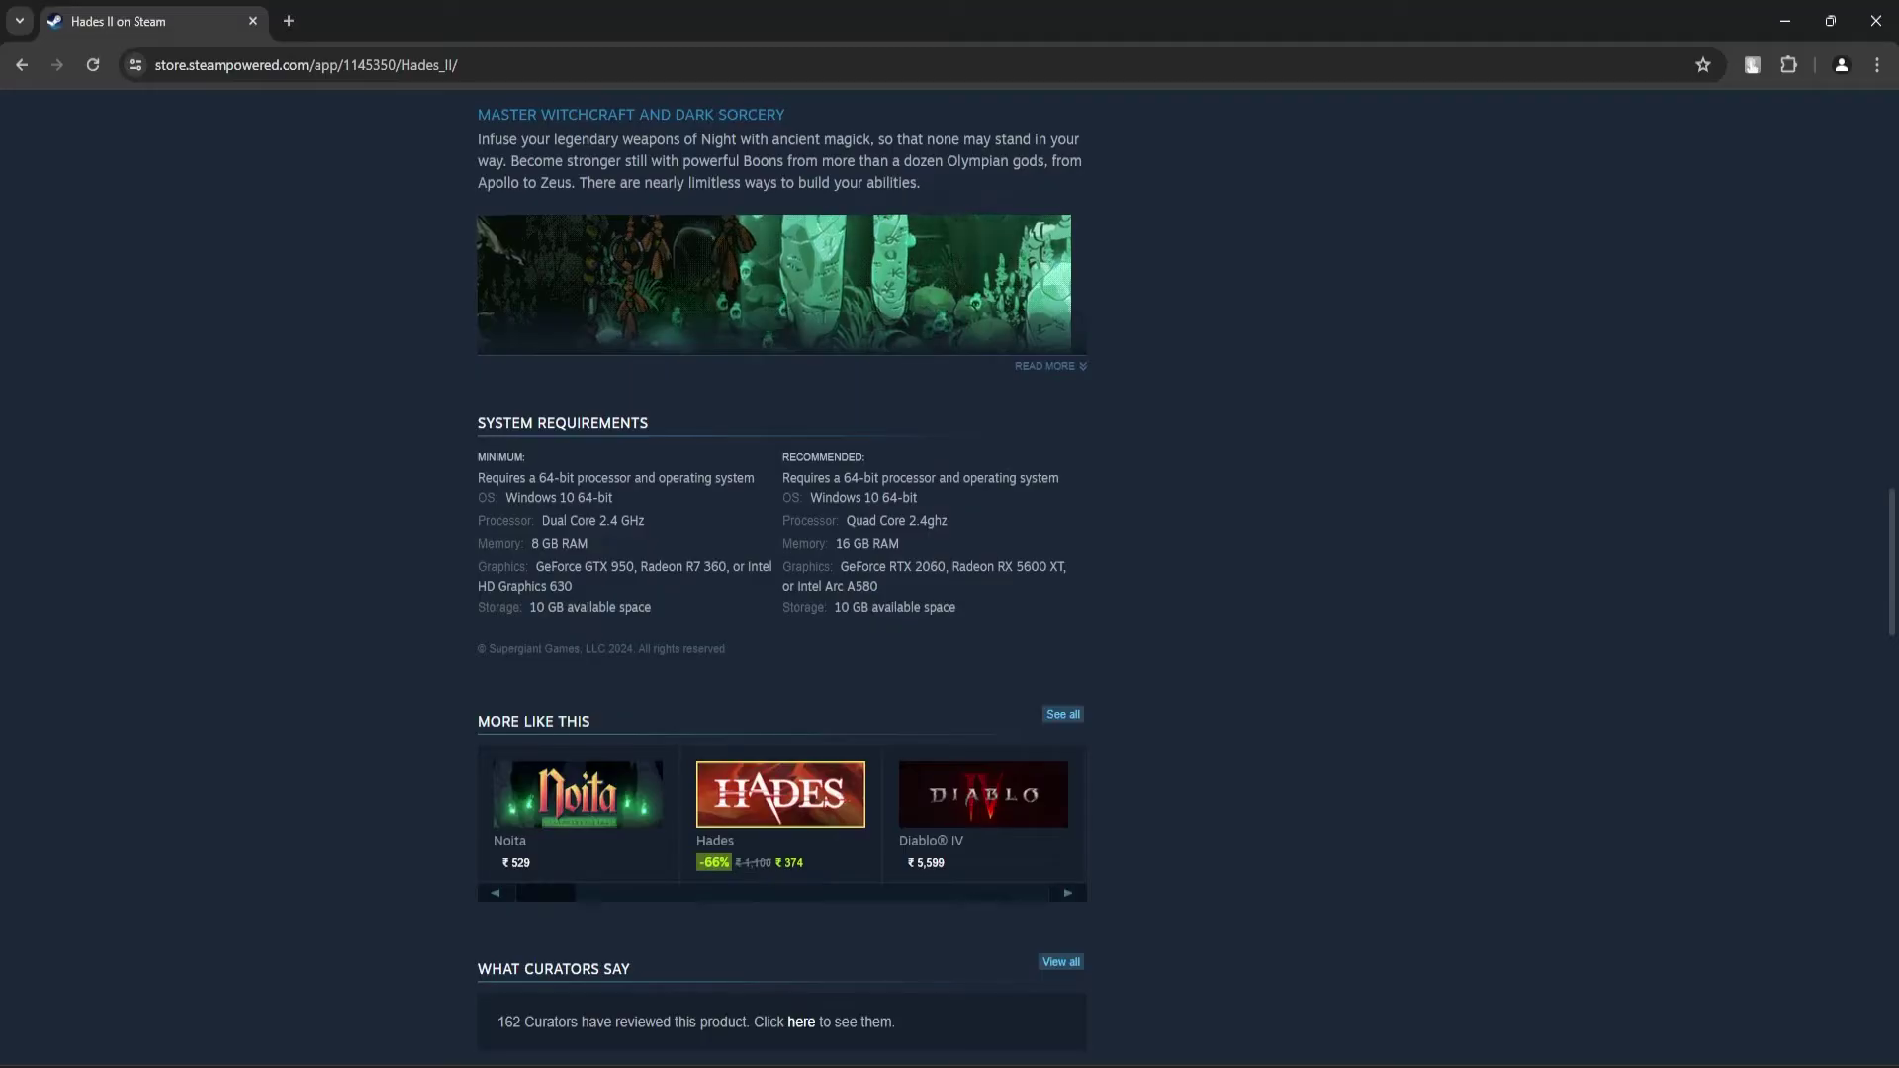
pyautogui.press('super')
pyautogui.write('settings')
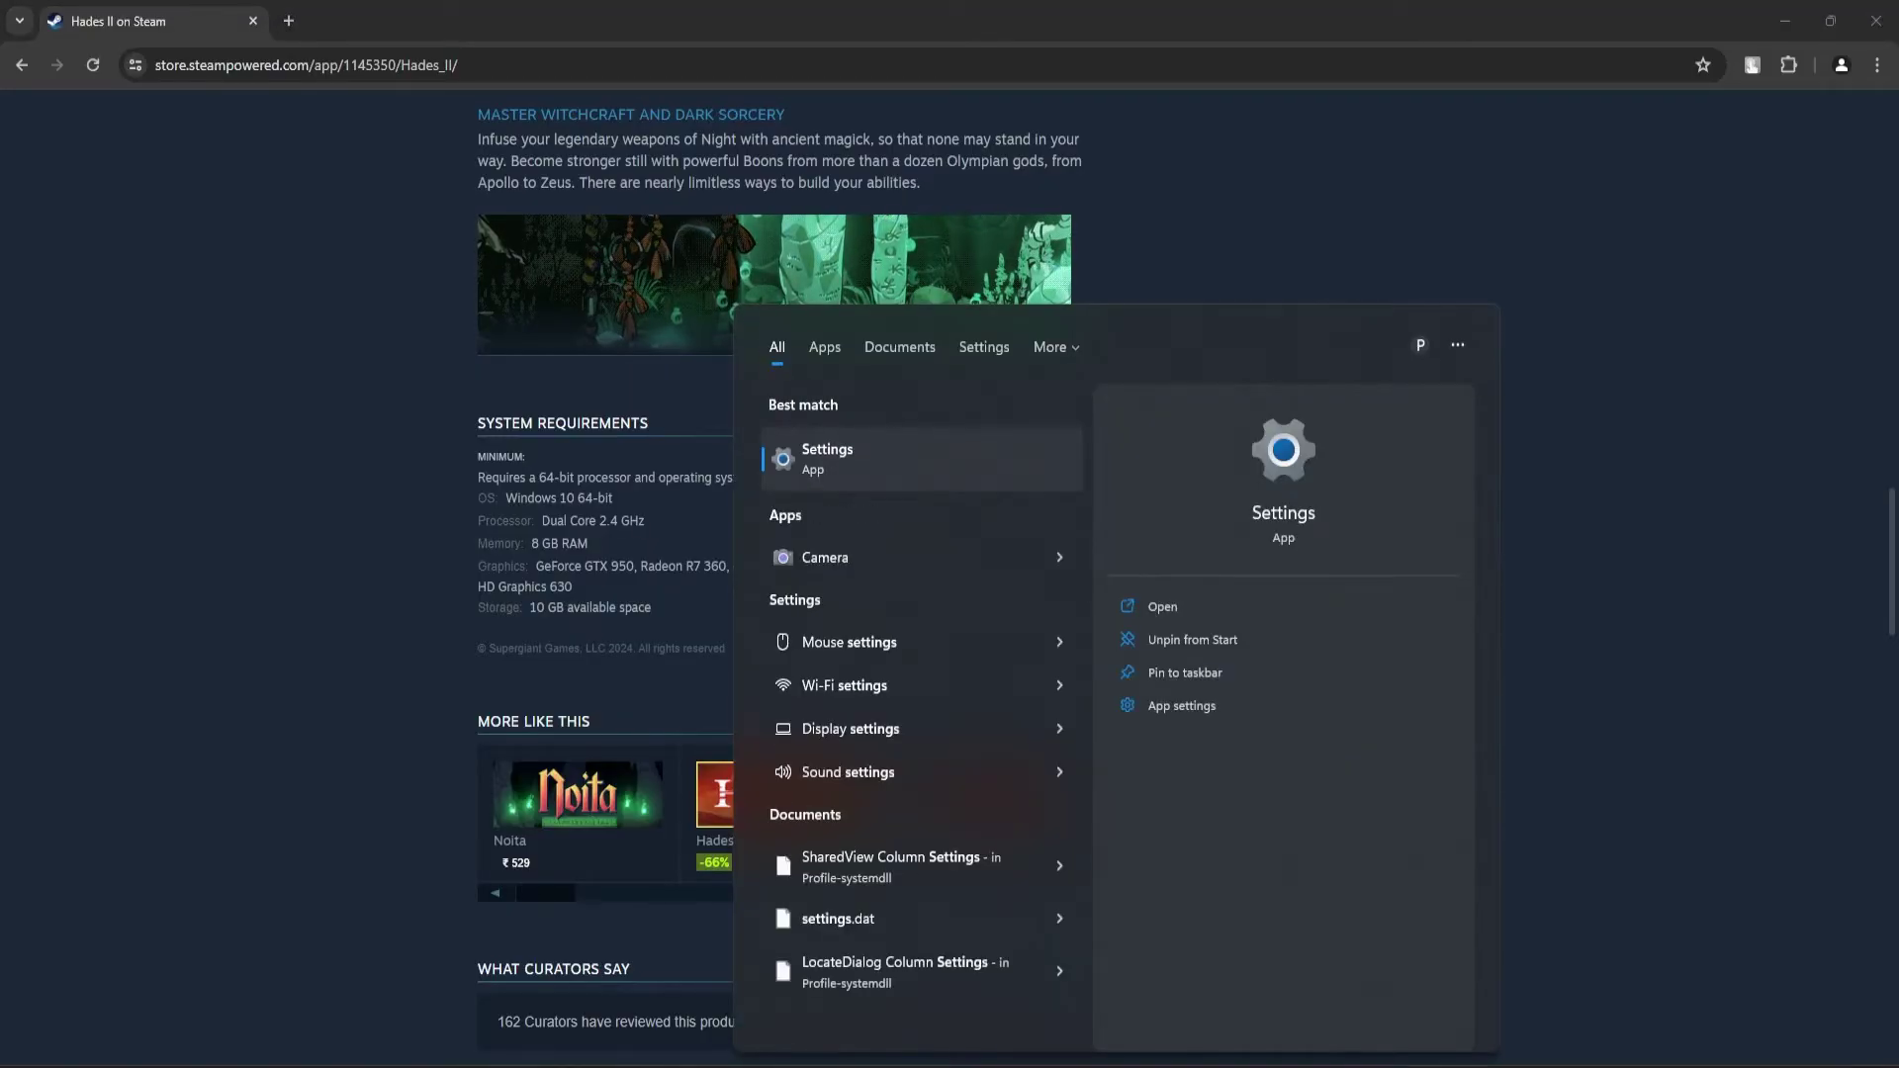
pyautogui.press('Return')
pyautogui.scroll(-5, 1174, 546)
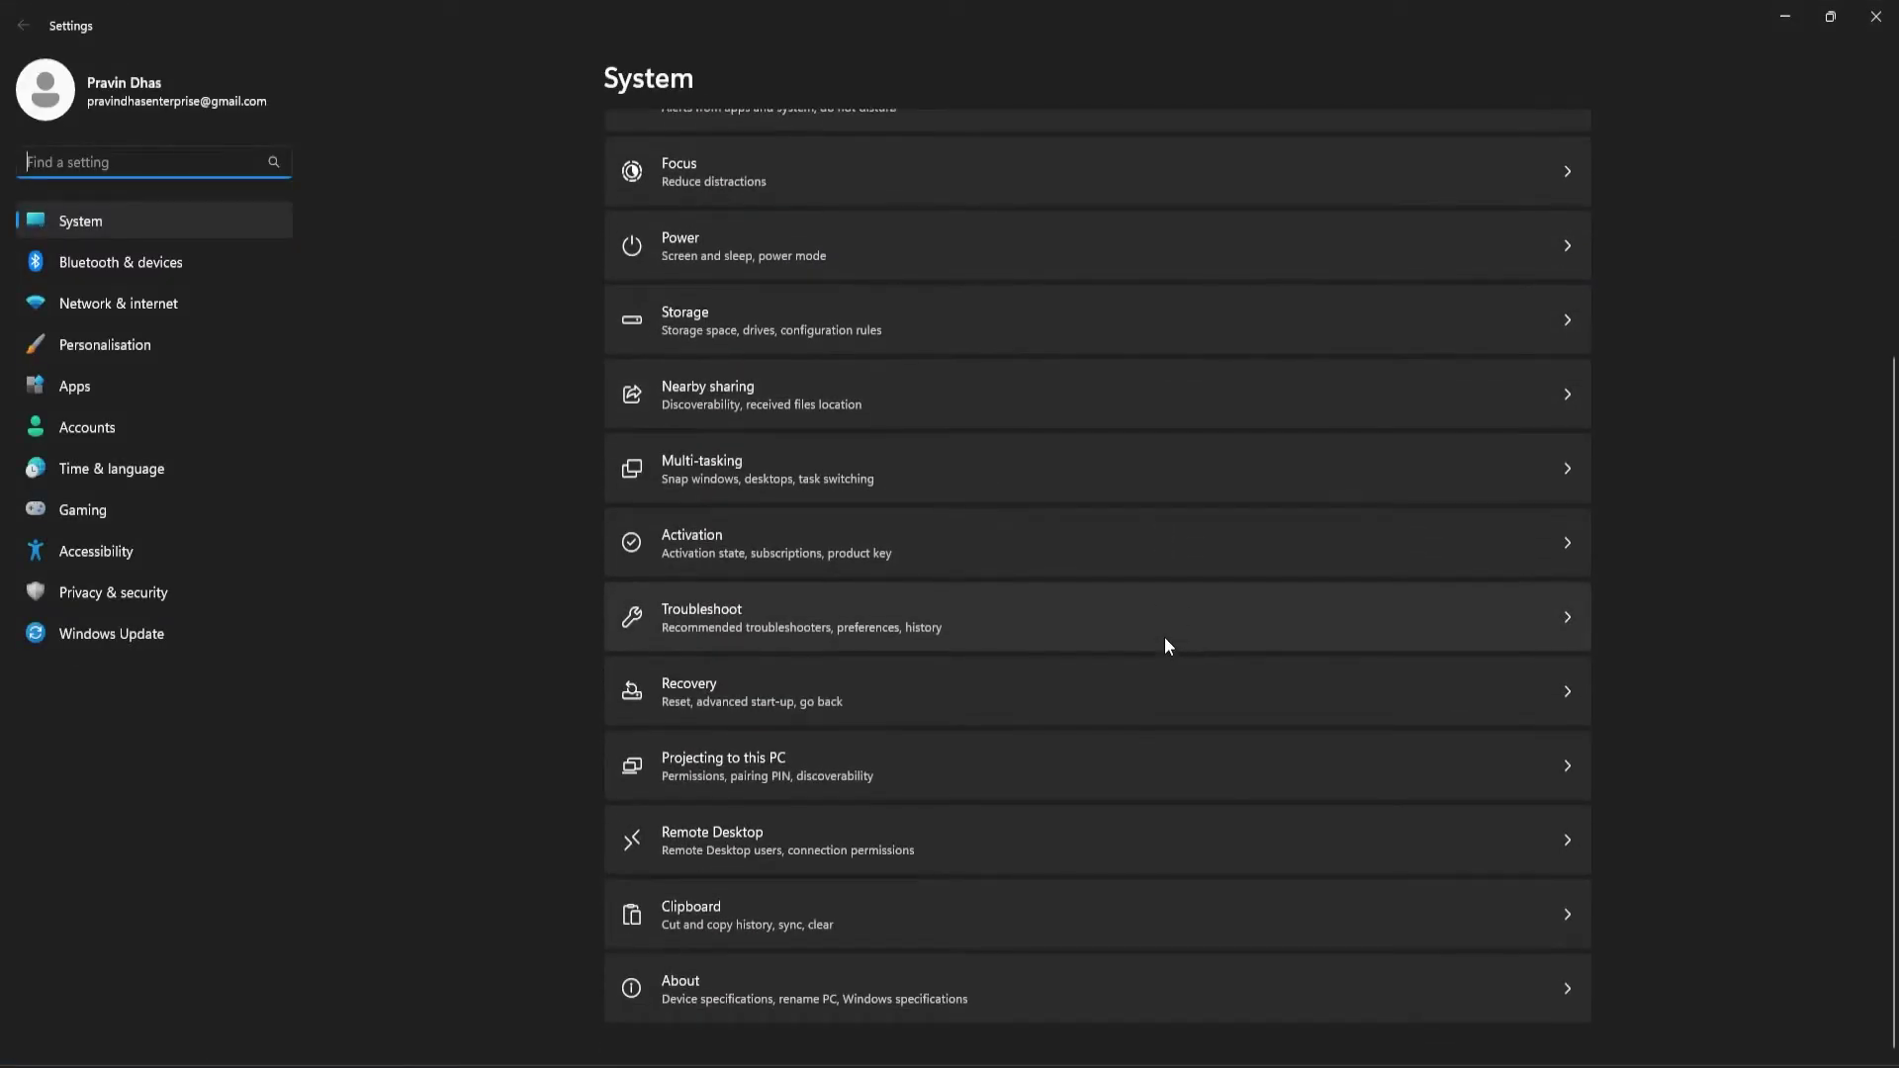
pyautogui.click(870, 984)
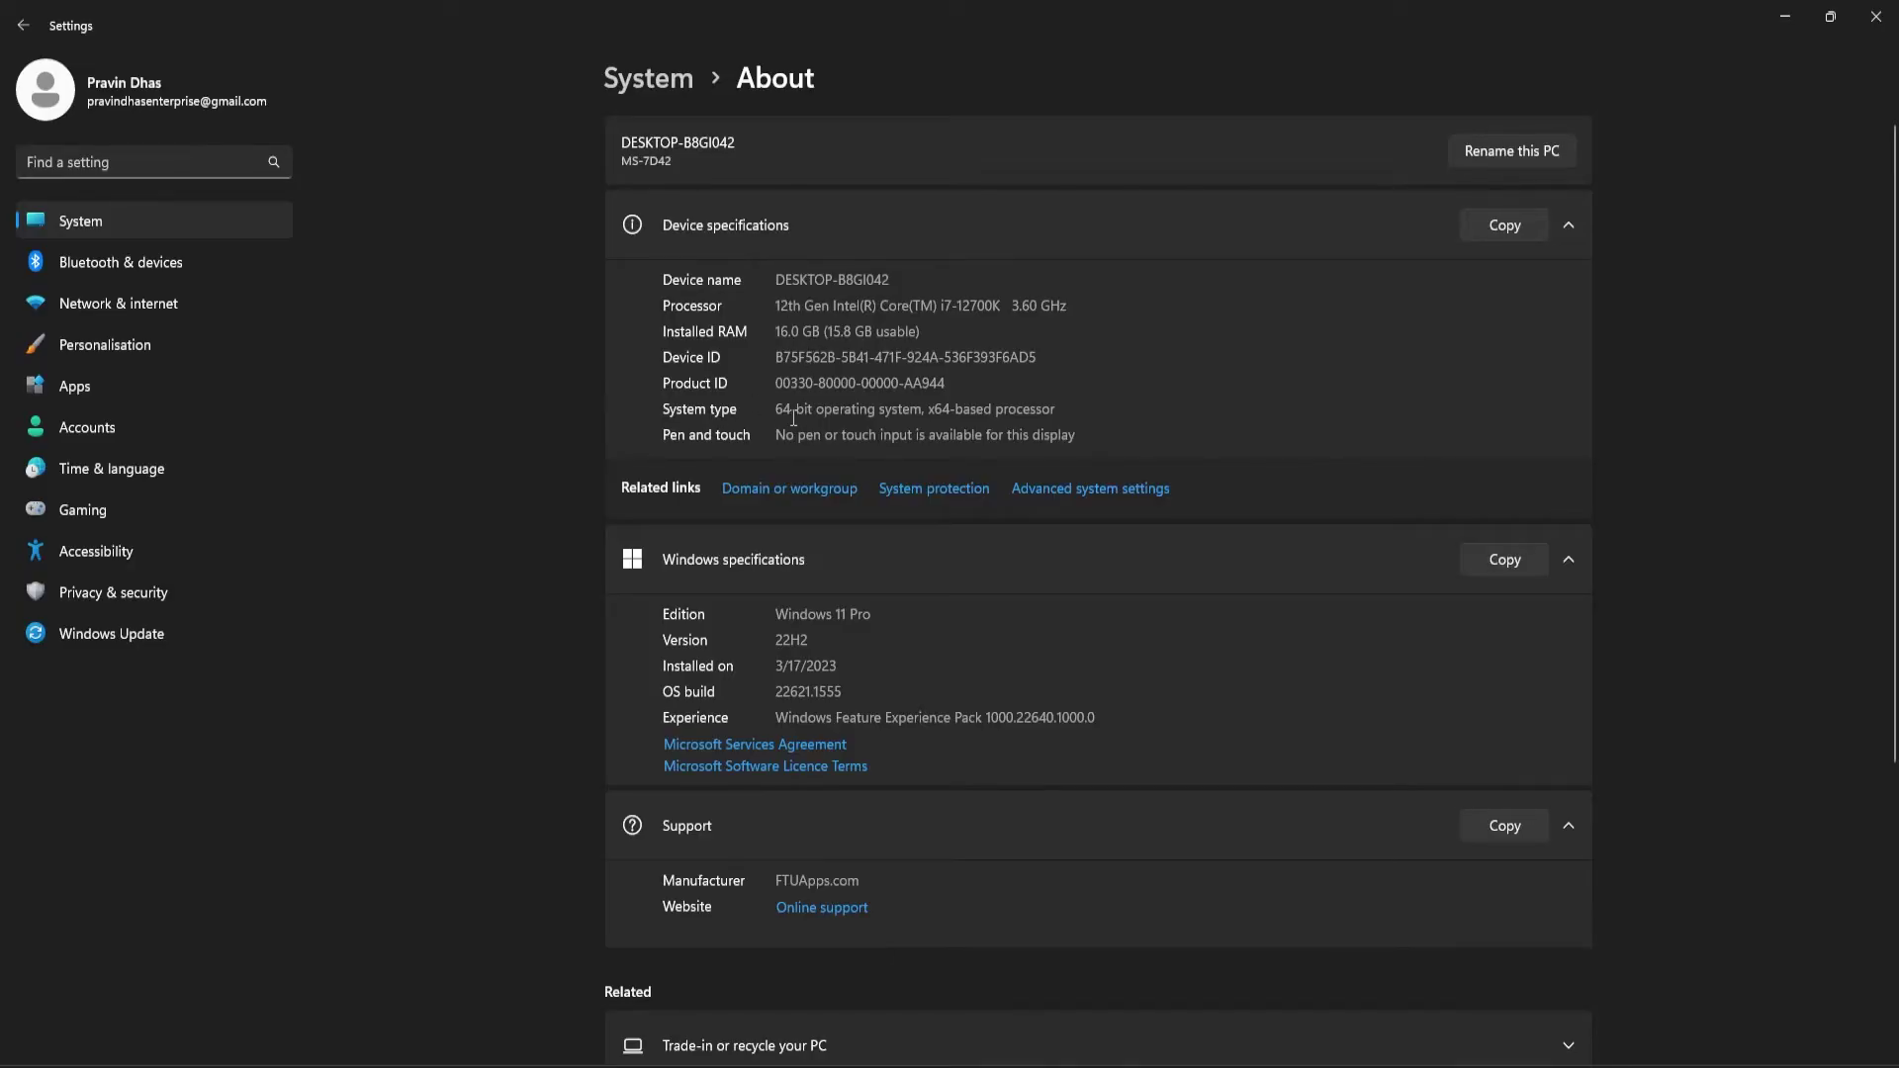
pyautogui.click(1877, 16)
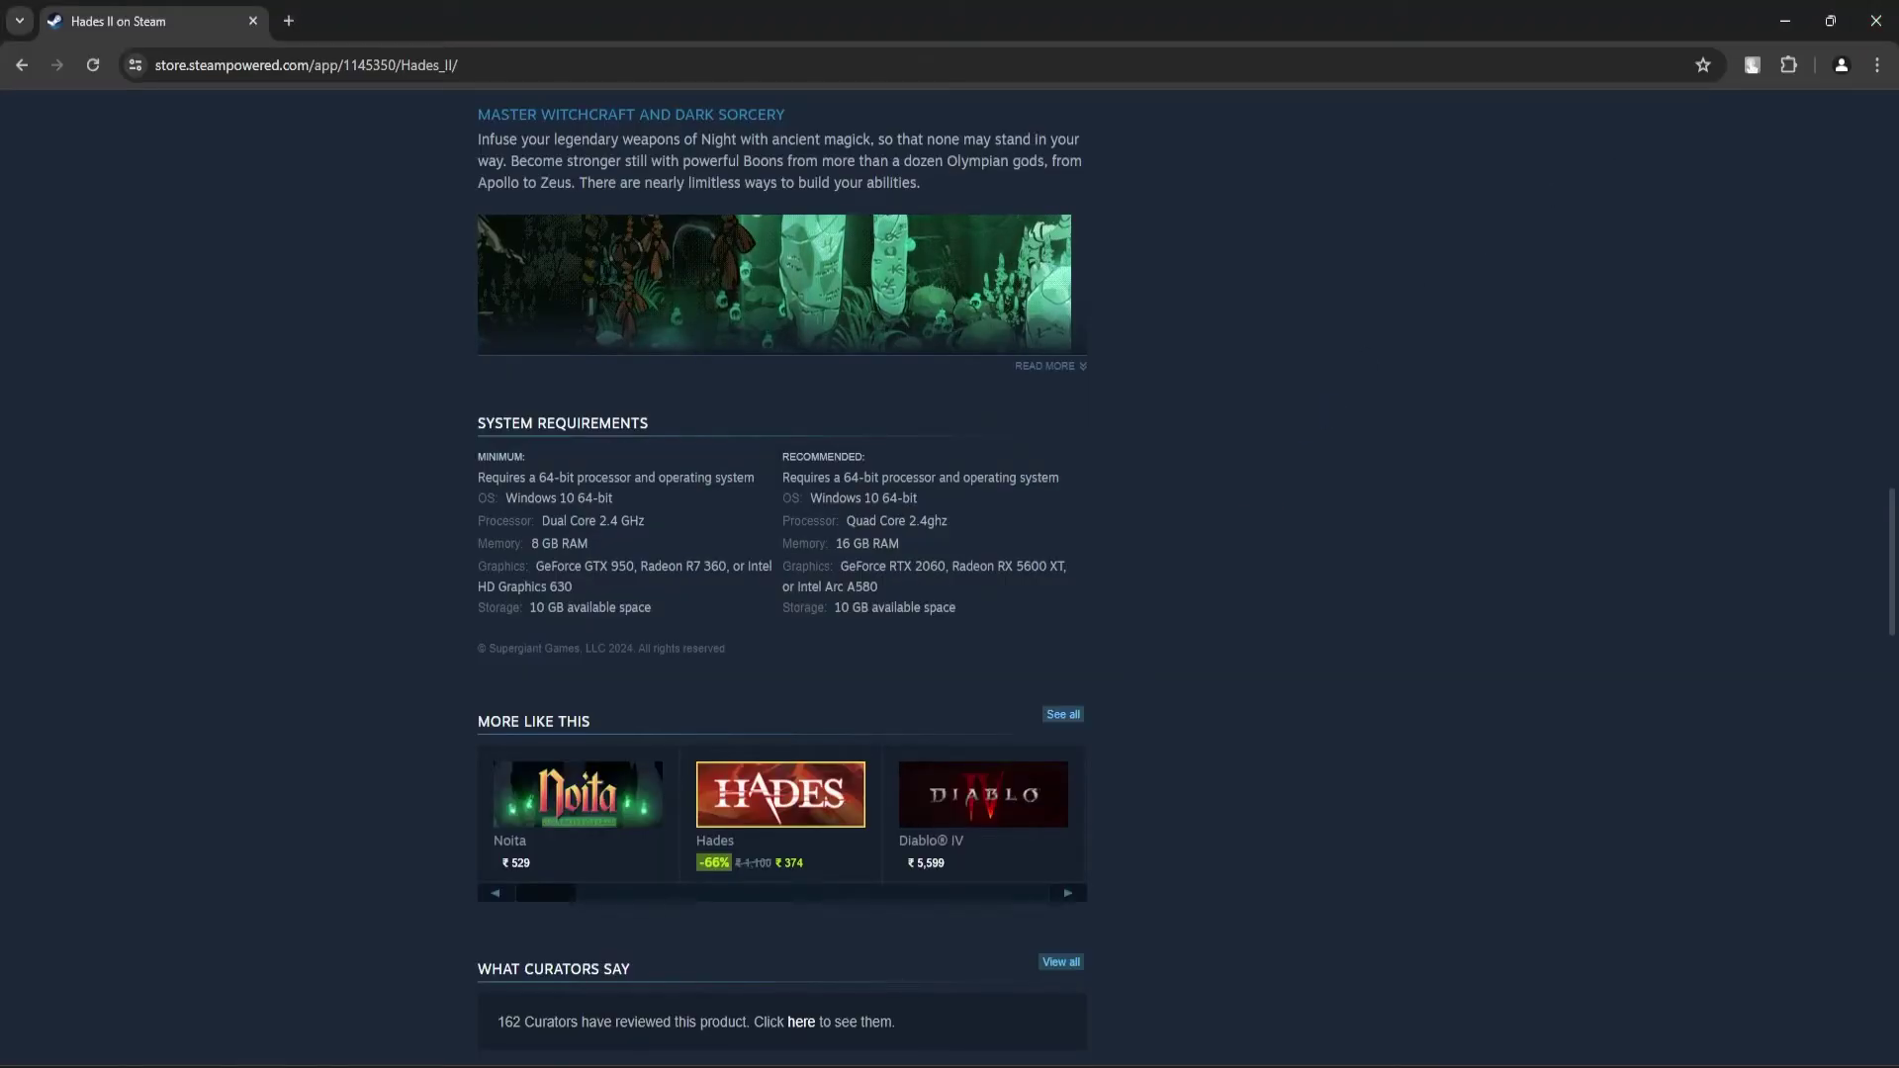
pyautogui.press('super+s')
pyautogui.write('dx')
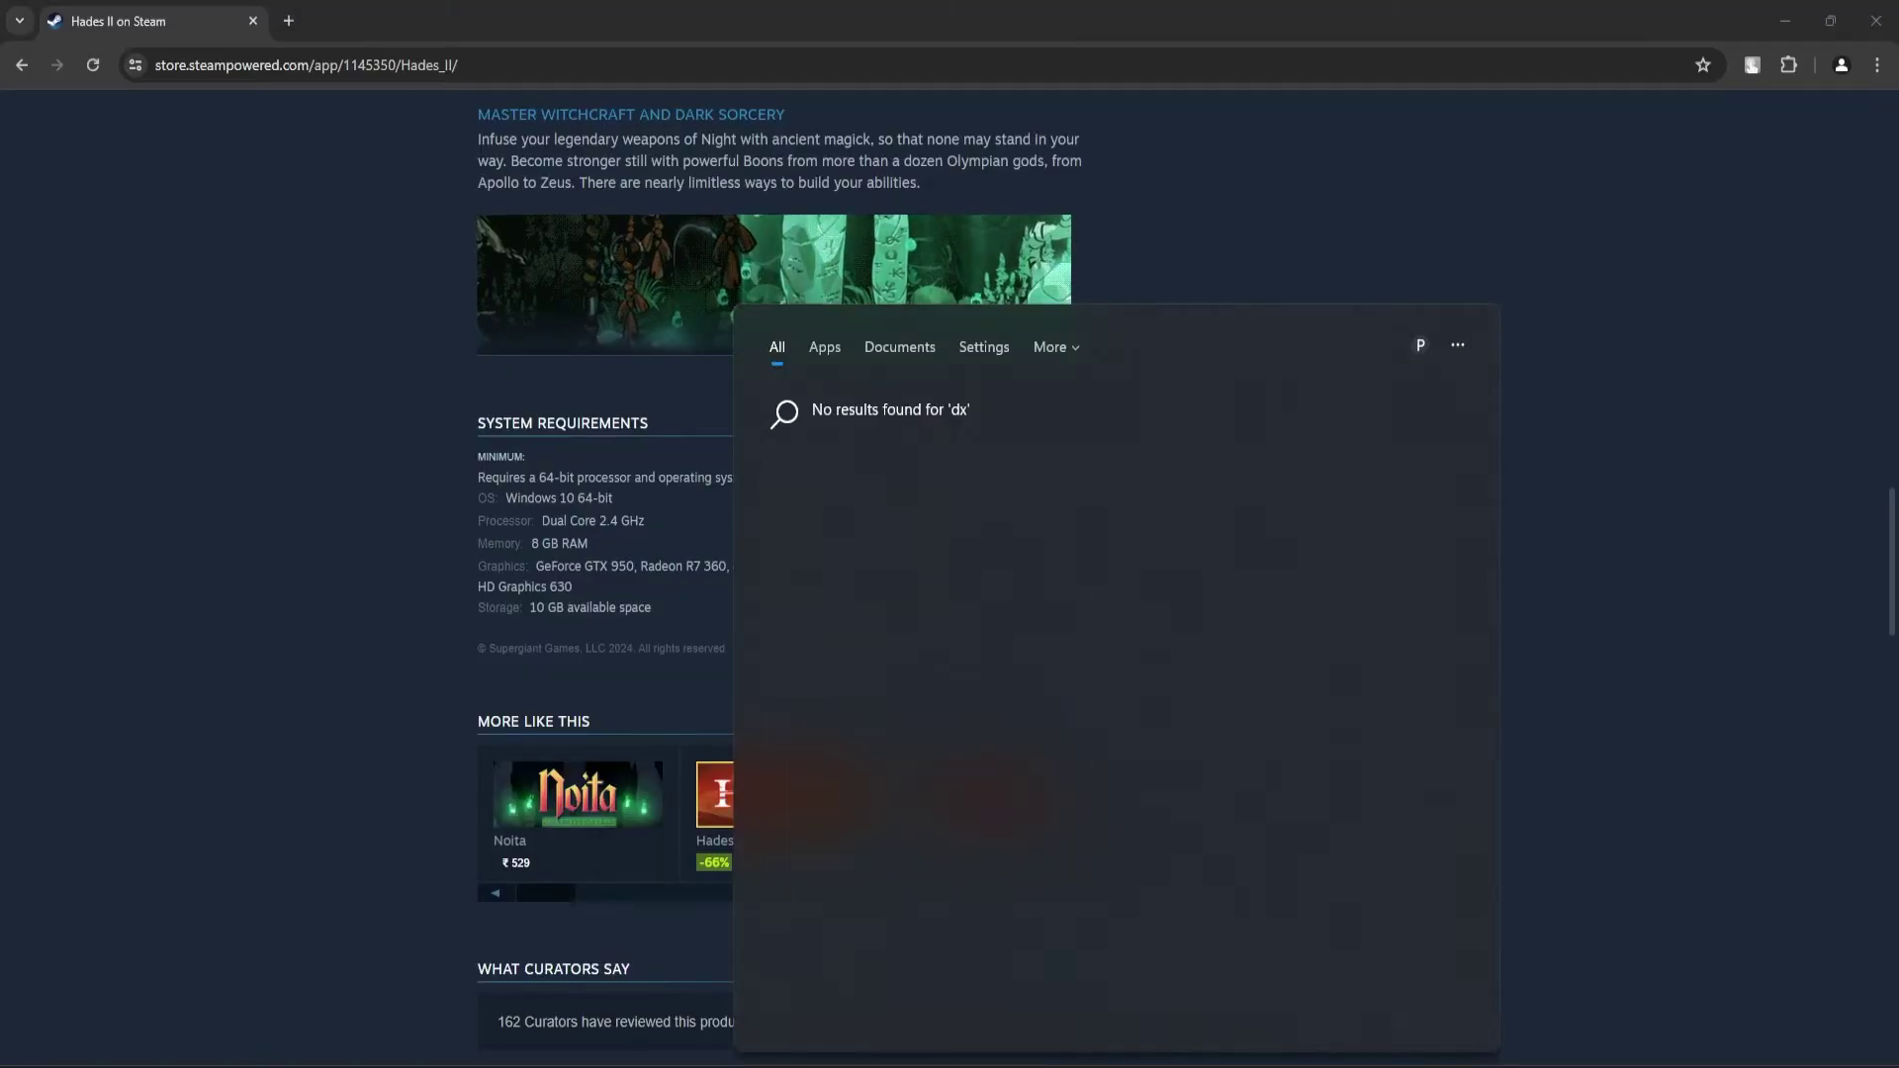
pyautogui.write('diag')
pyautogui.press('Return')
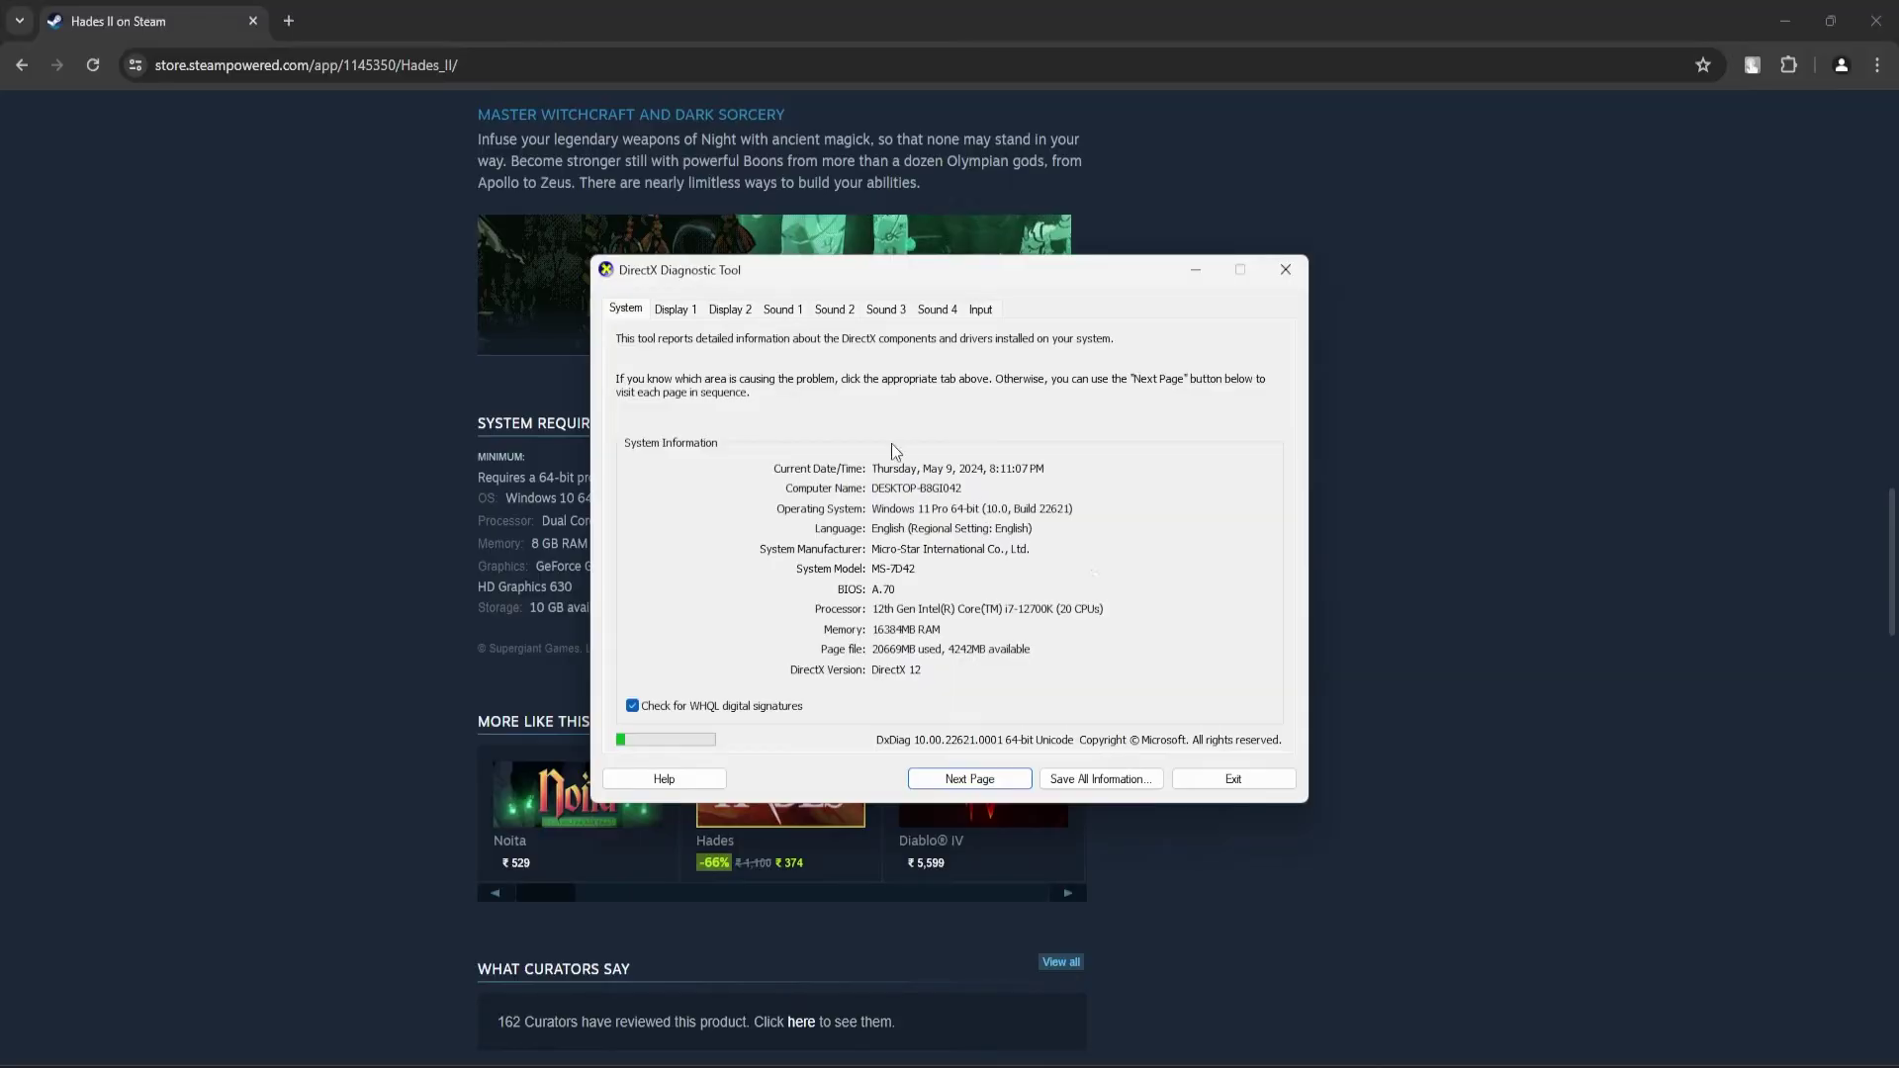
pyautogui.click(732, 310)
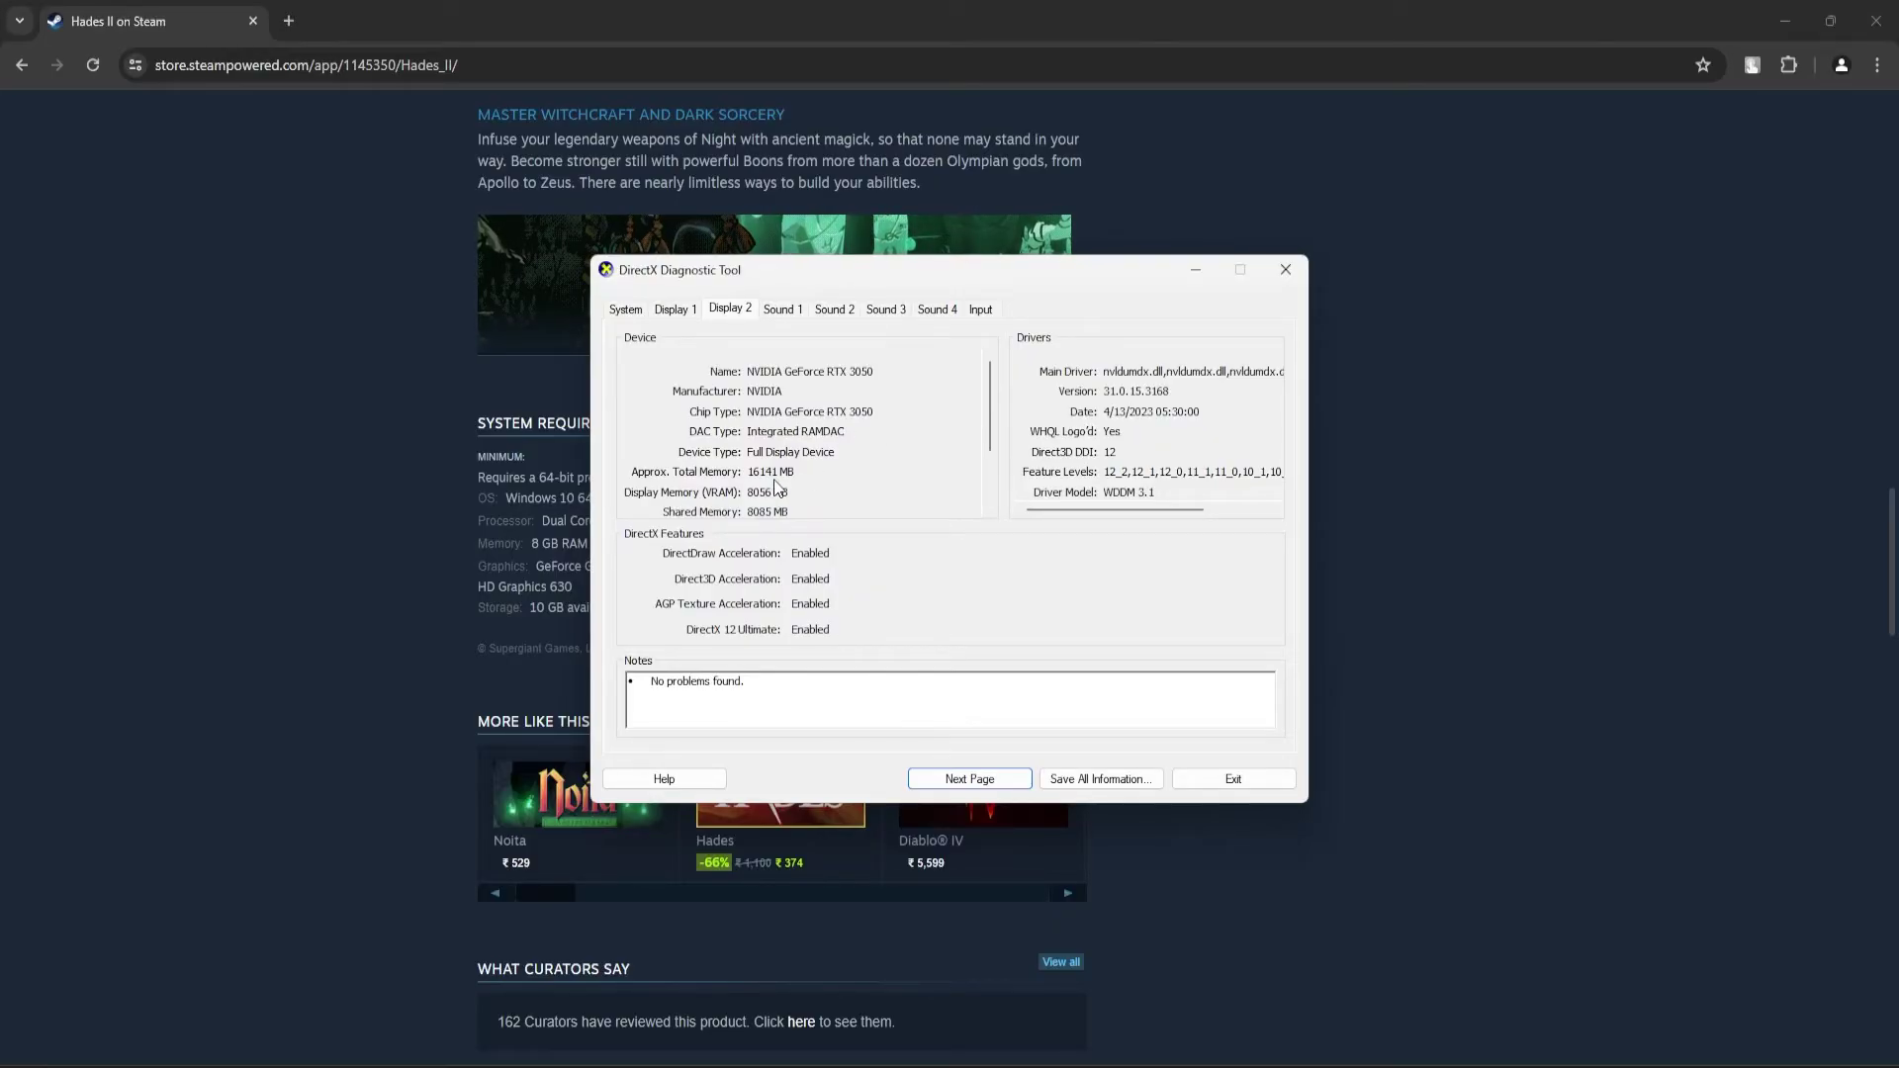
pyautogui.click(1244, 780)
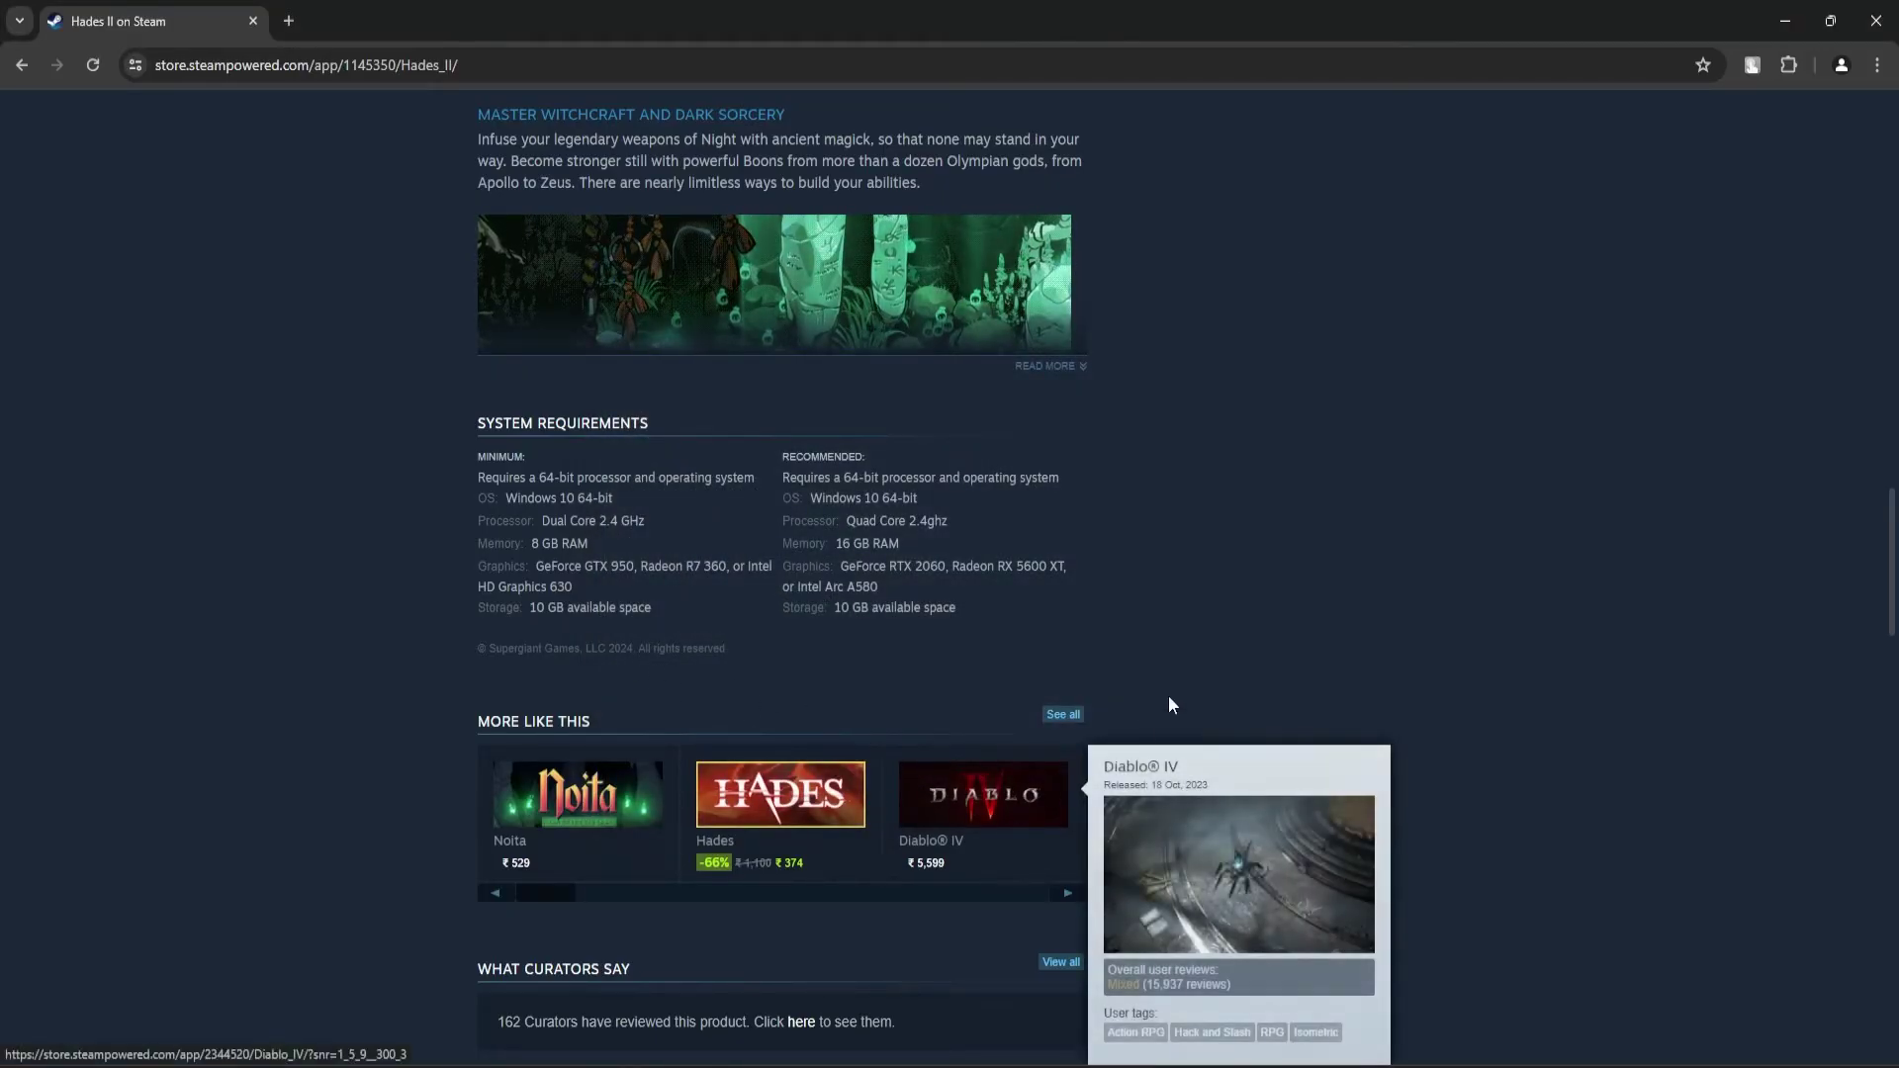
# Minimize the Steam client and bring the DirectX Diagnostic Tool back up from the desktop
pyautogui.hotkey('alt', 'Tab')
pyautogui.moveTo(444, 49)
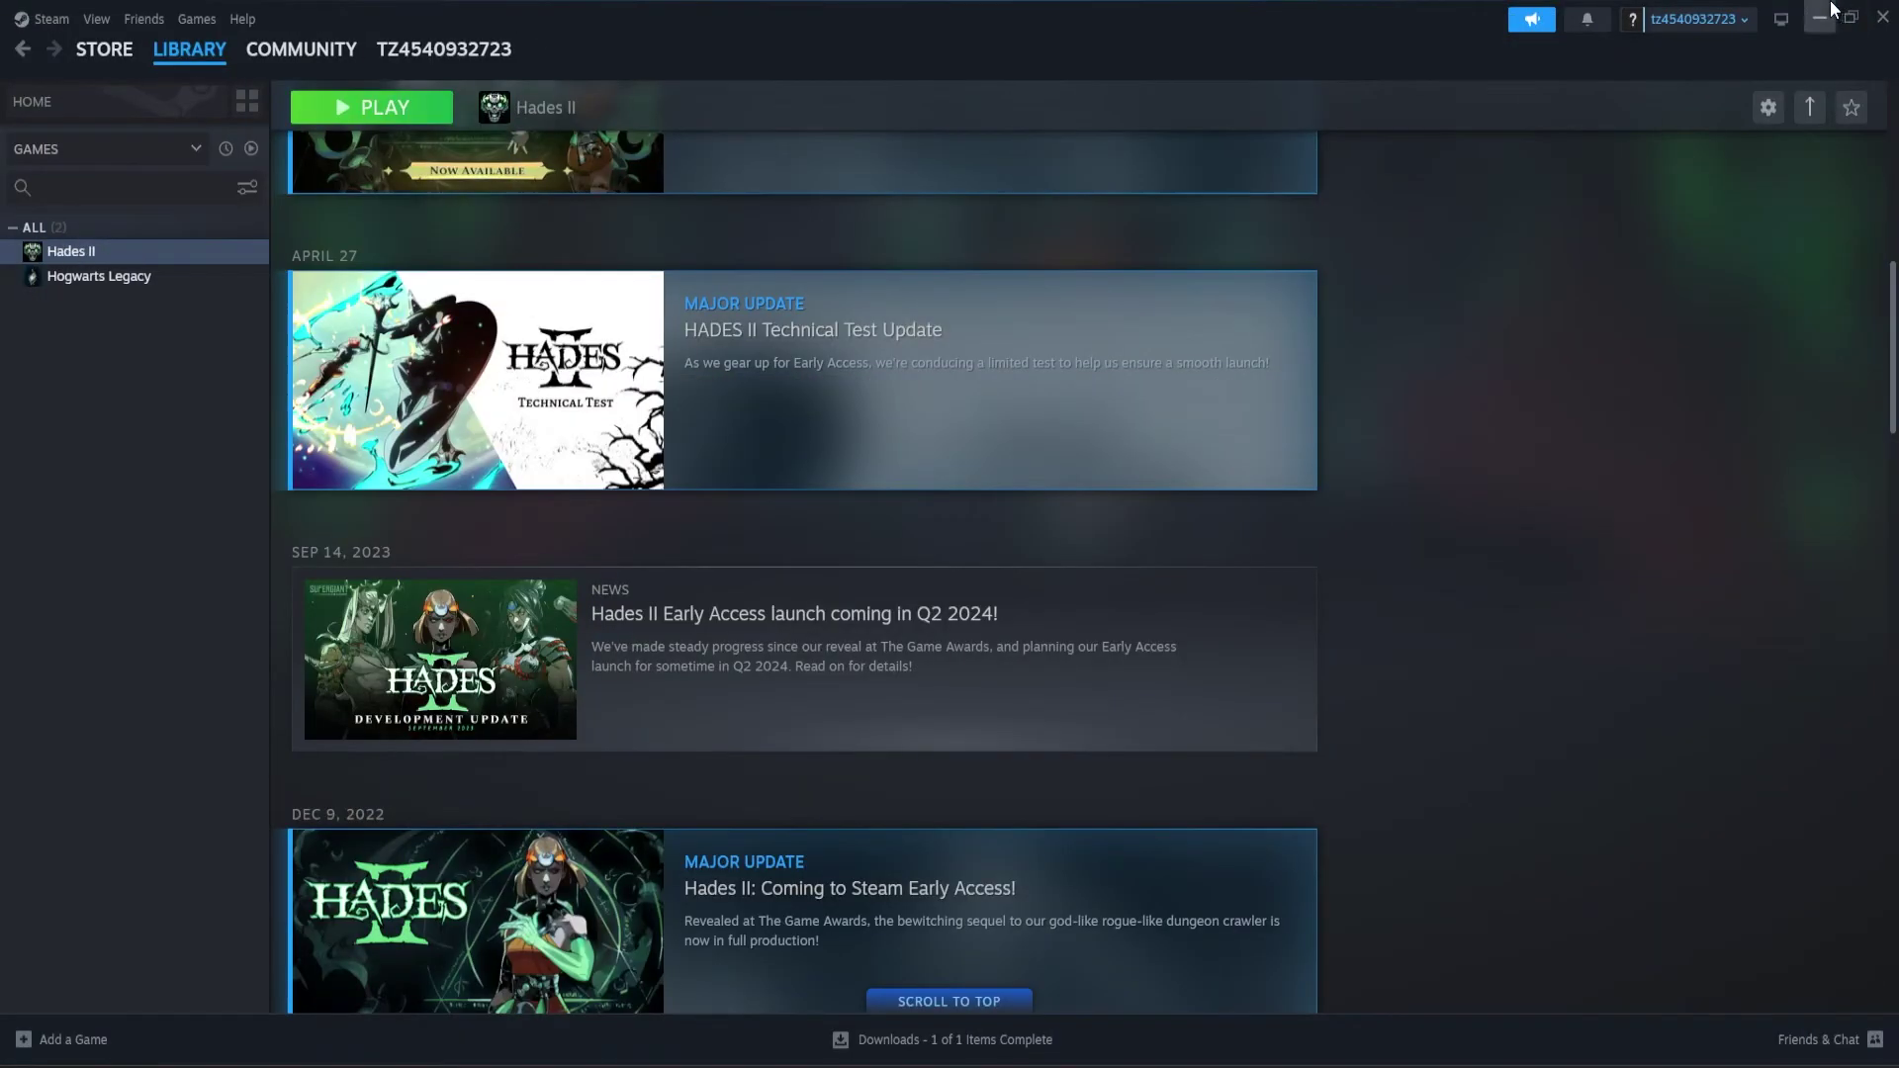
pyautogui.click(1818, 17)
pyautogui.doubleClick(44, 47)
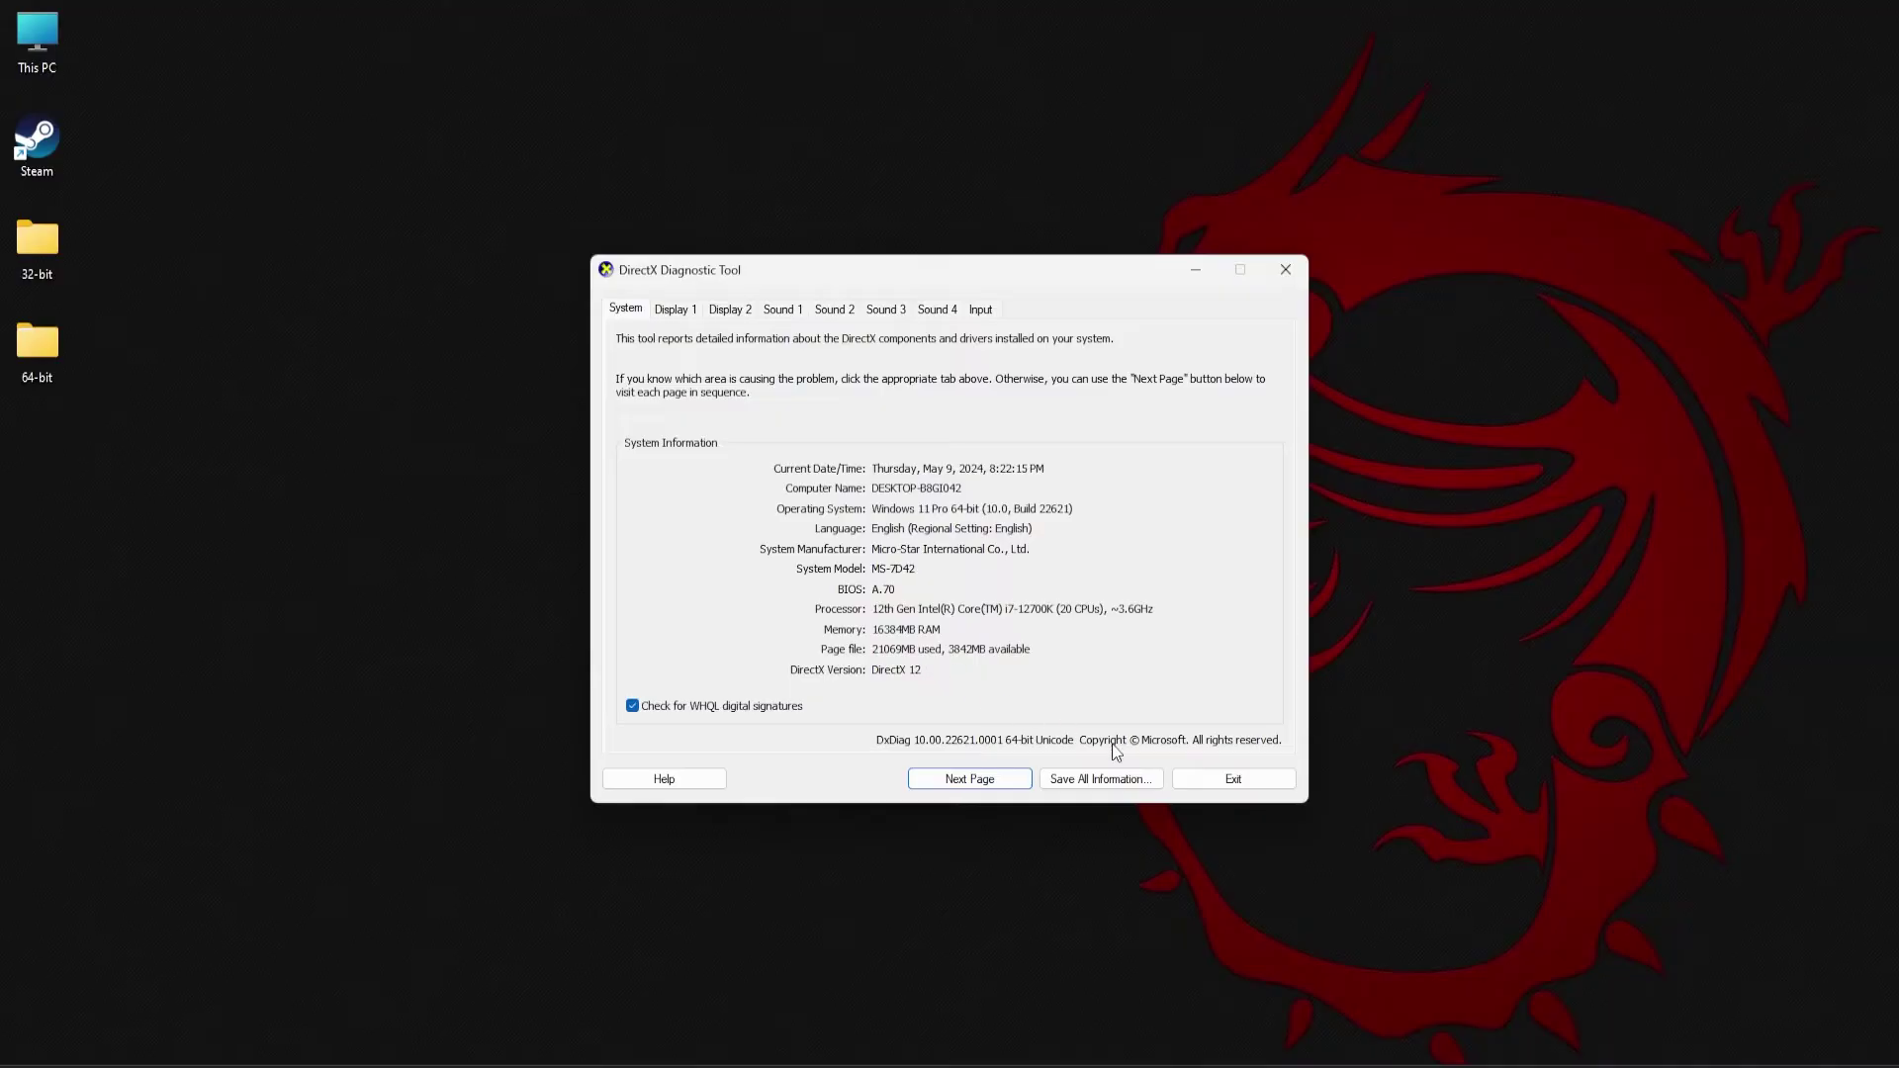
# Close DirectX Diagnostic and open C:\Windows\System32 in a maximized File Explorer
pyautogui.click(1236, 783)
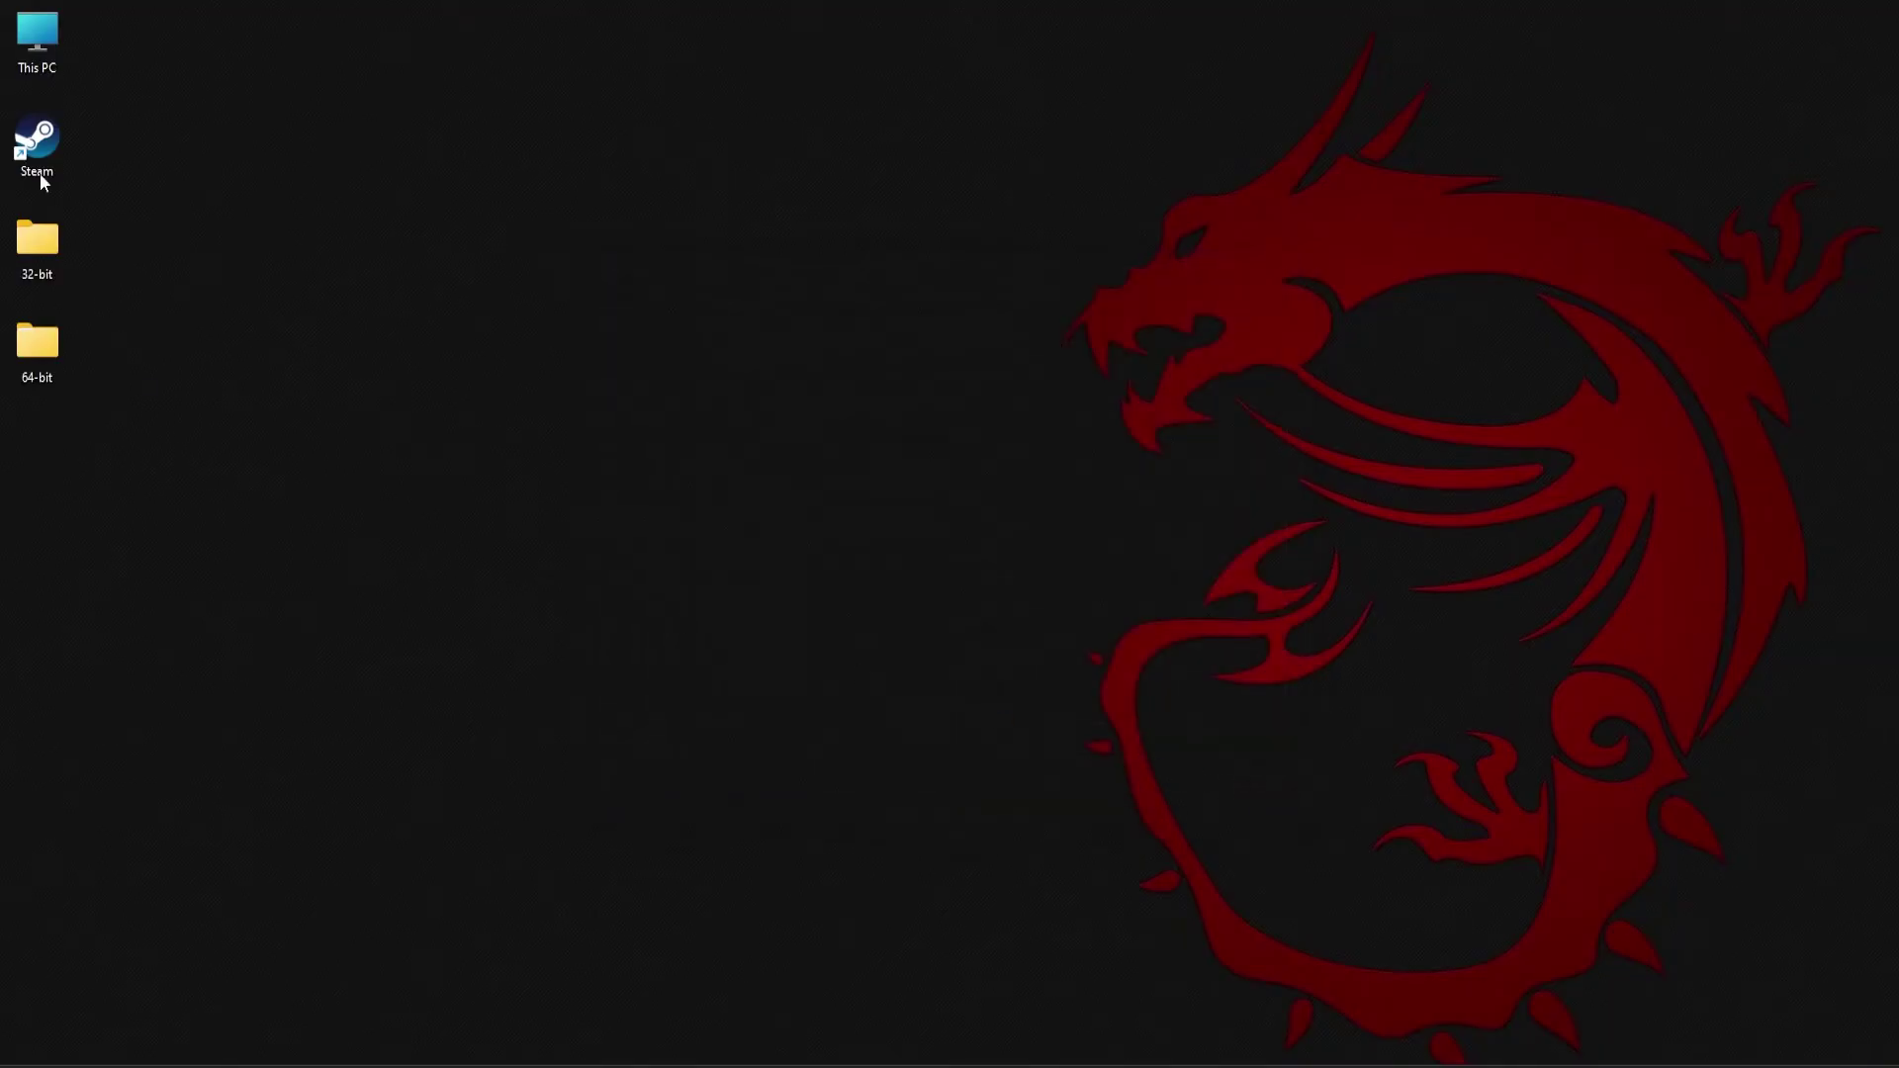
pyautogui.doubleClick(40, 61)
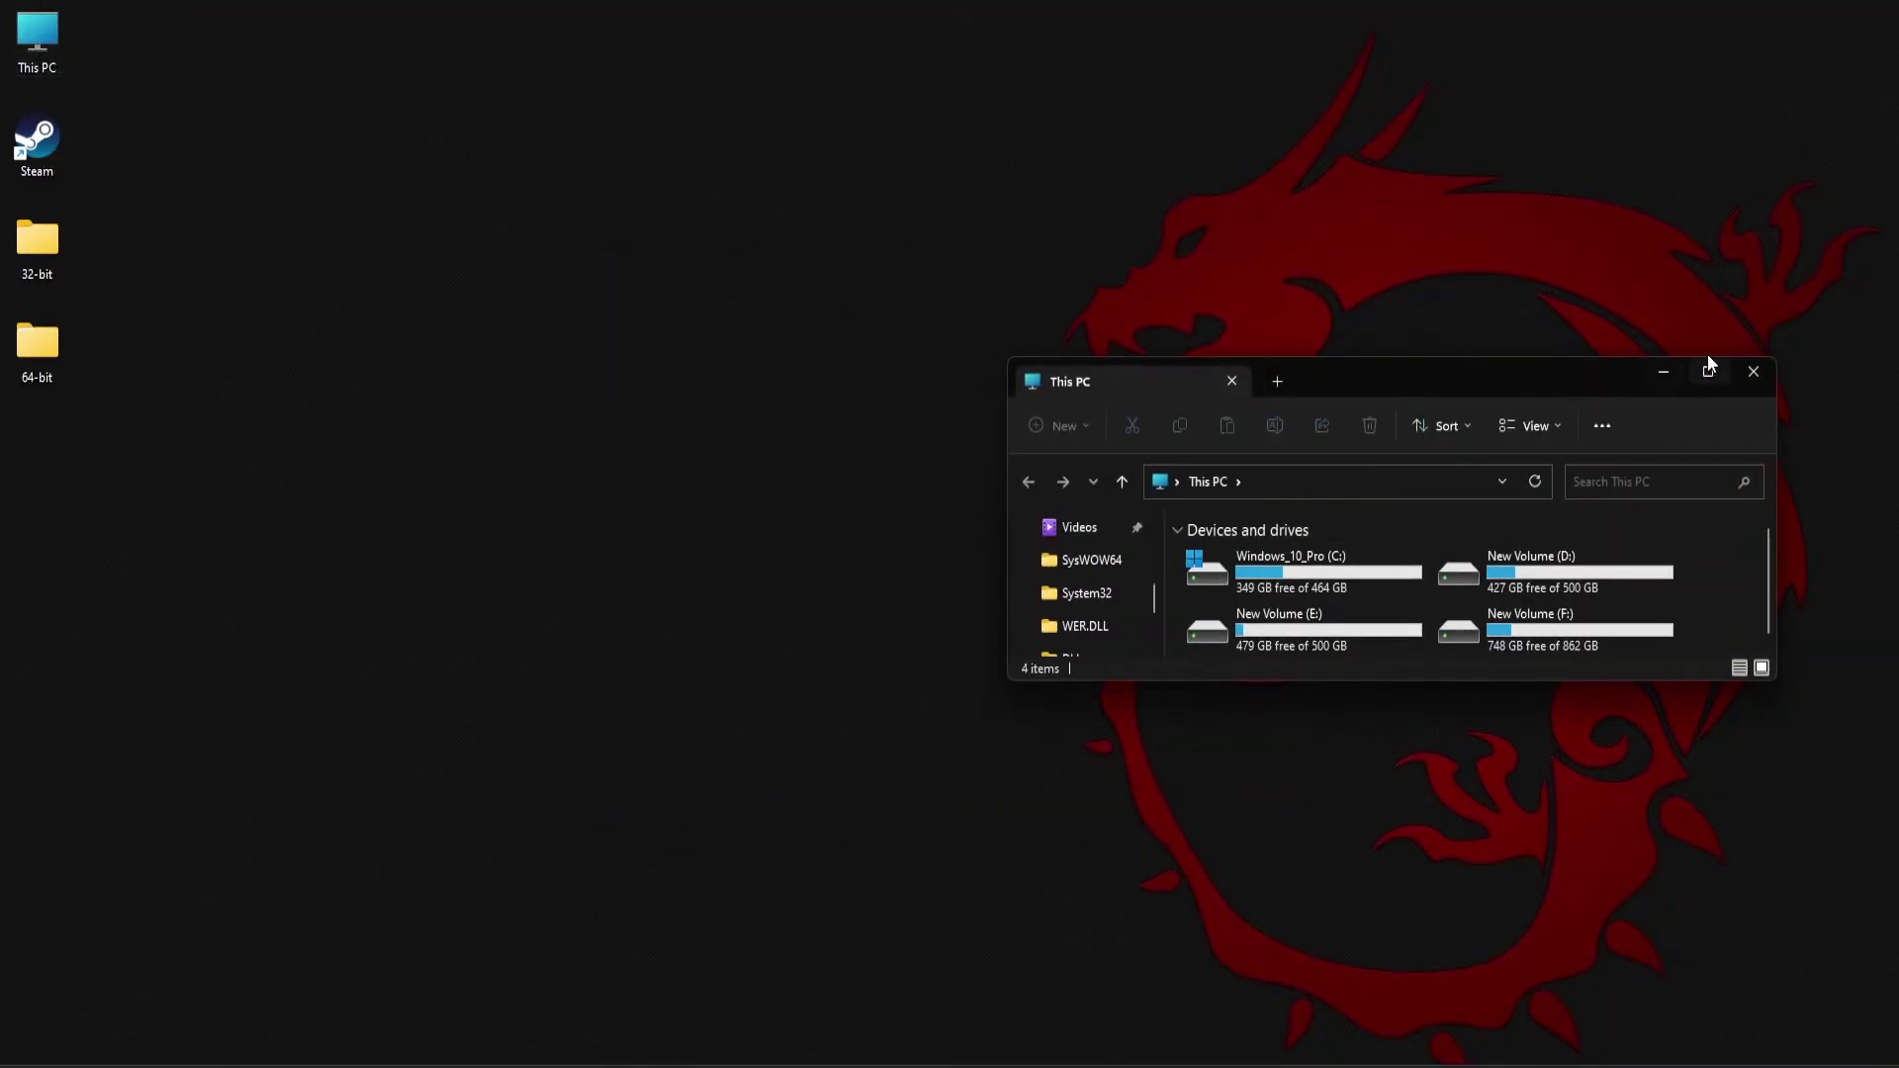
pyautogui.click(1707, 369)
pyautogui.doubleClick(295, 212)
pyautogui.doubleClick(227, 542)
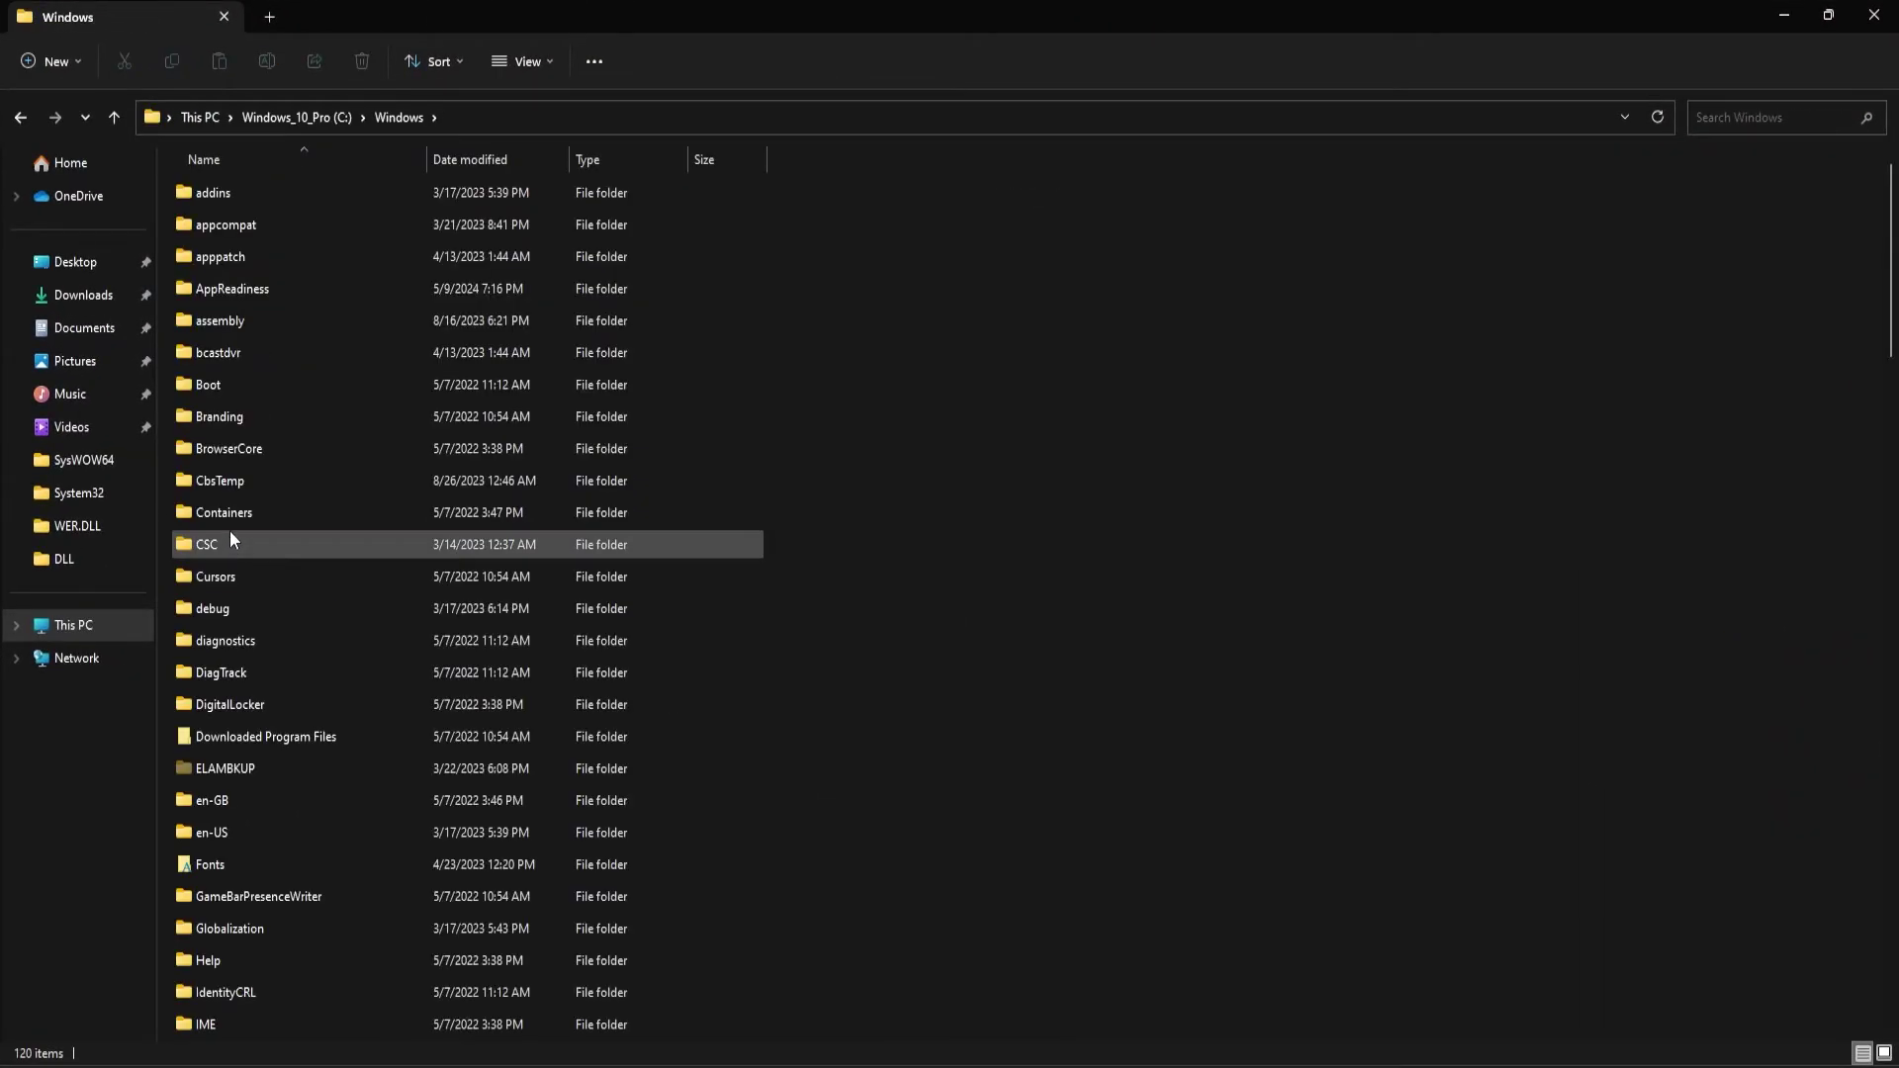
pyautogui.scroll(-13, 348, 609)
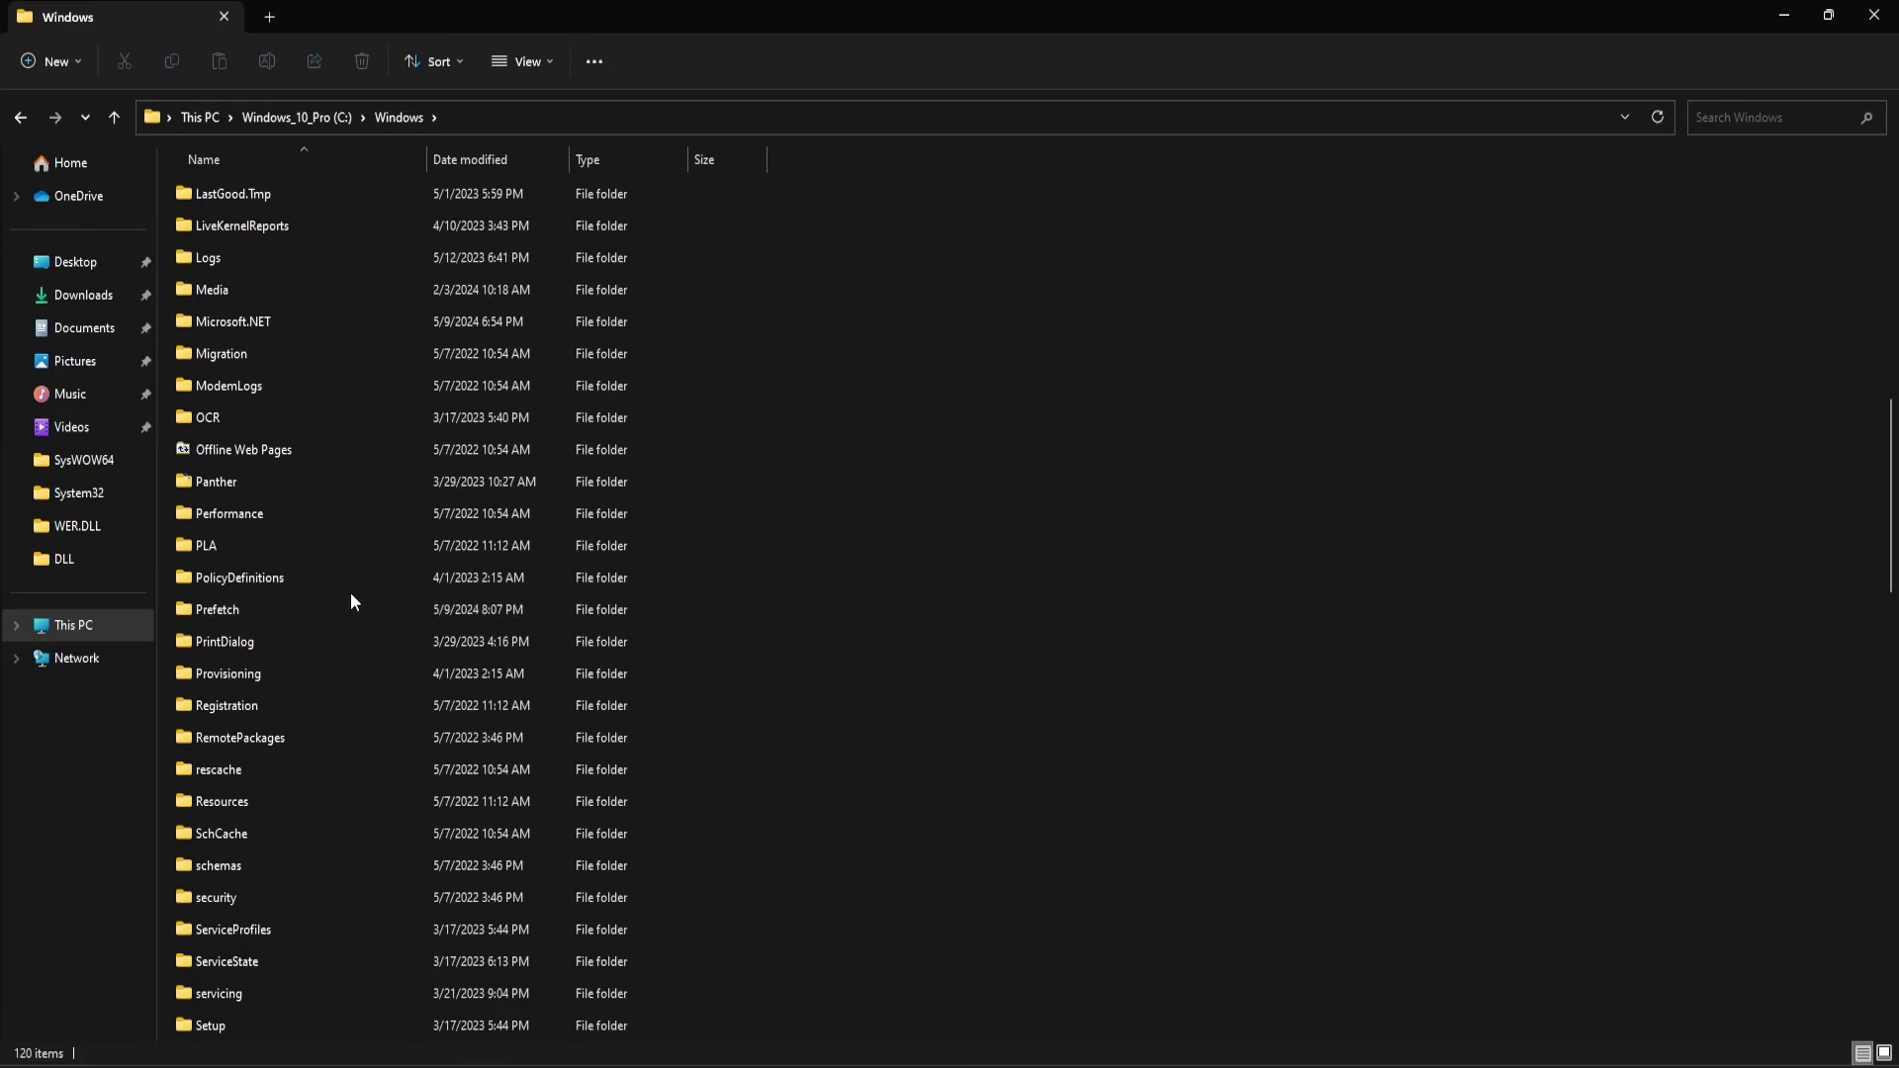
pyautogui.scroll(-3, 350, 601)
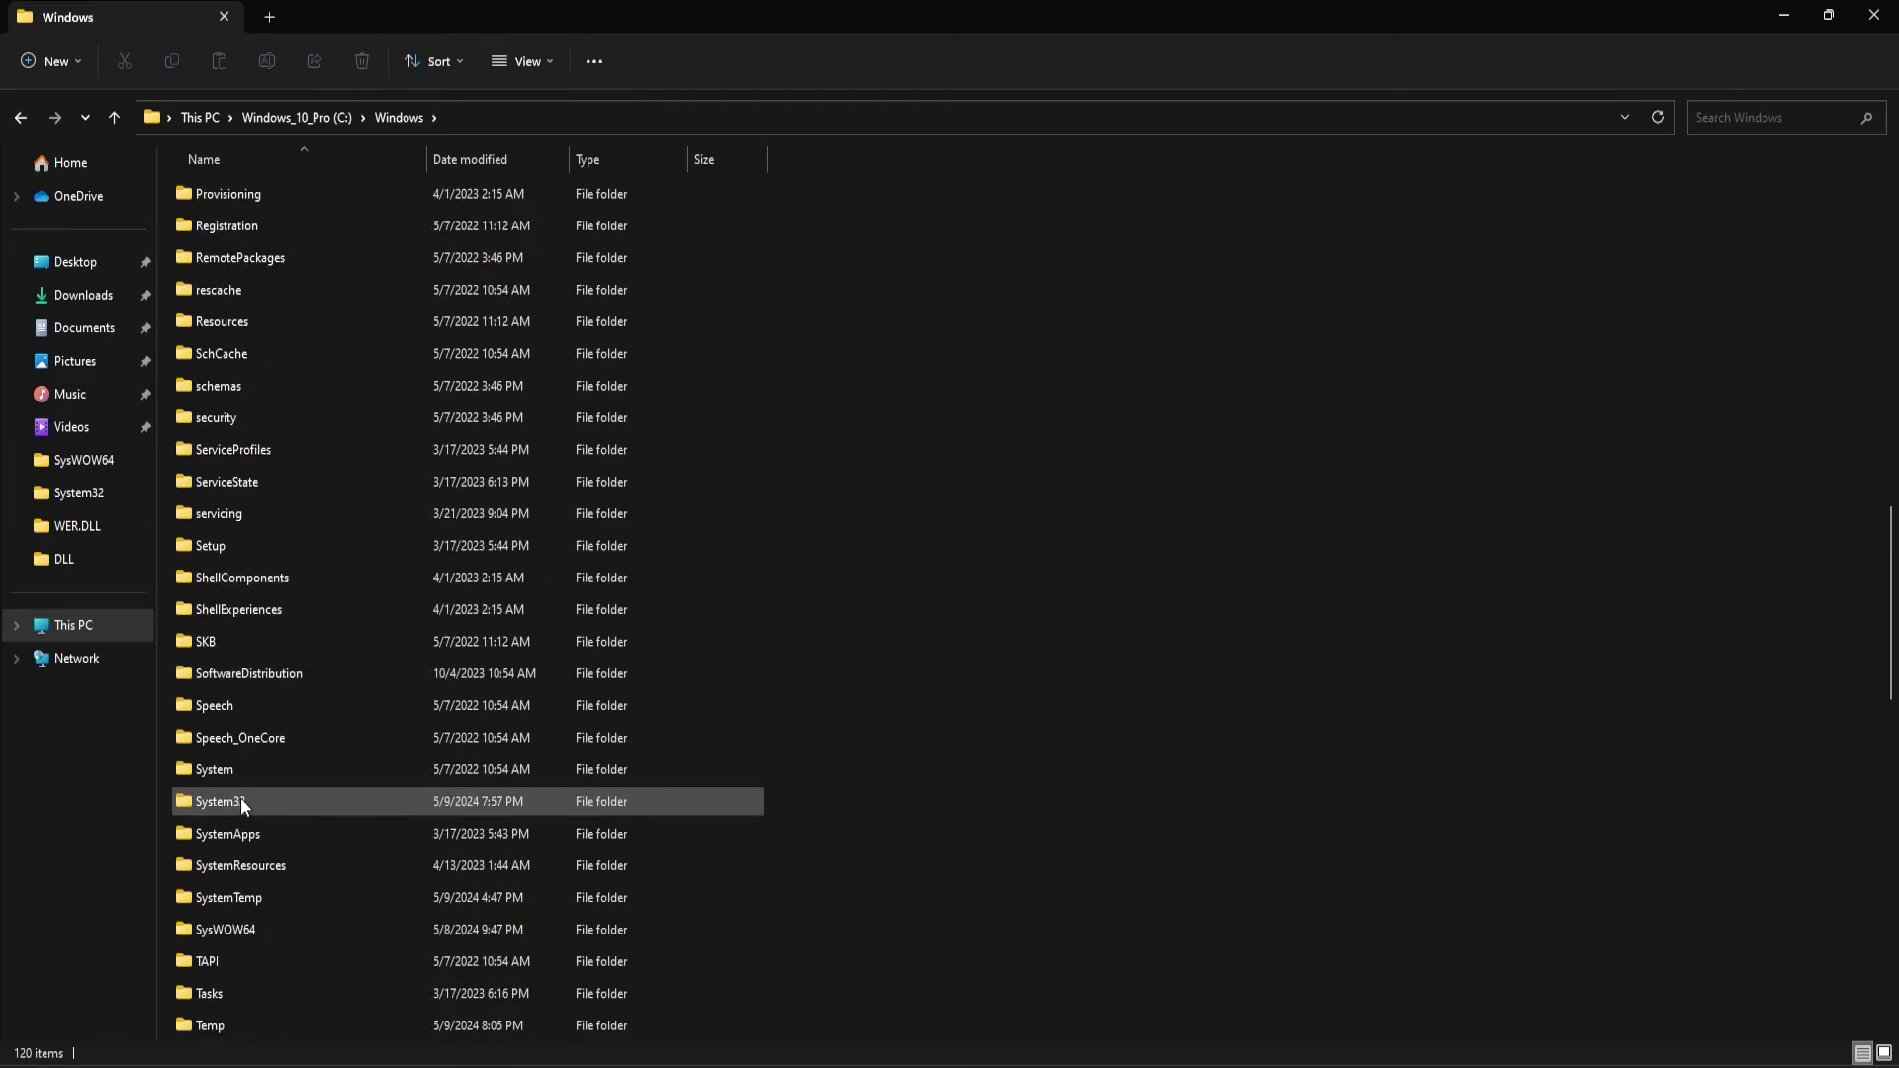
pyautogui.doubleClick(241, 801)
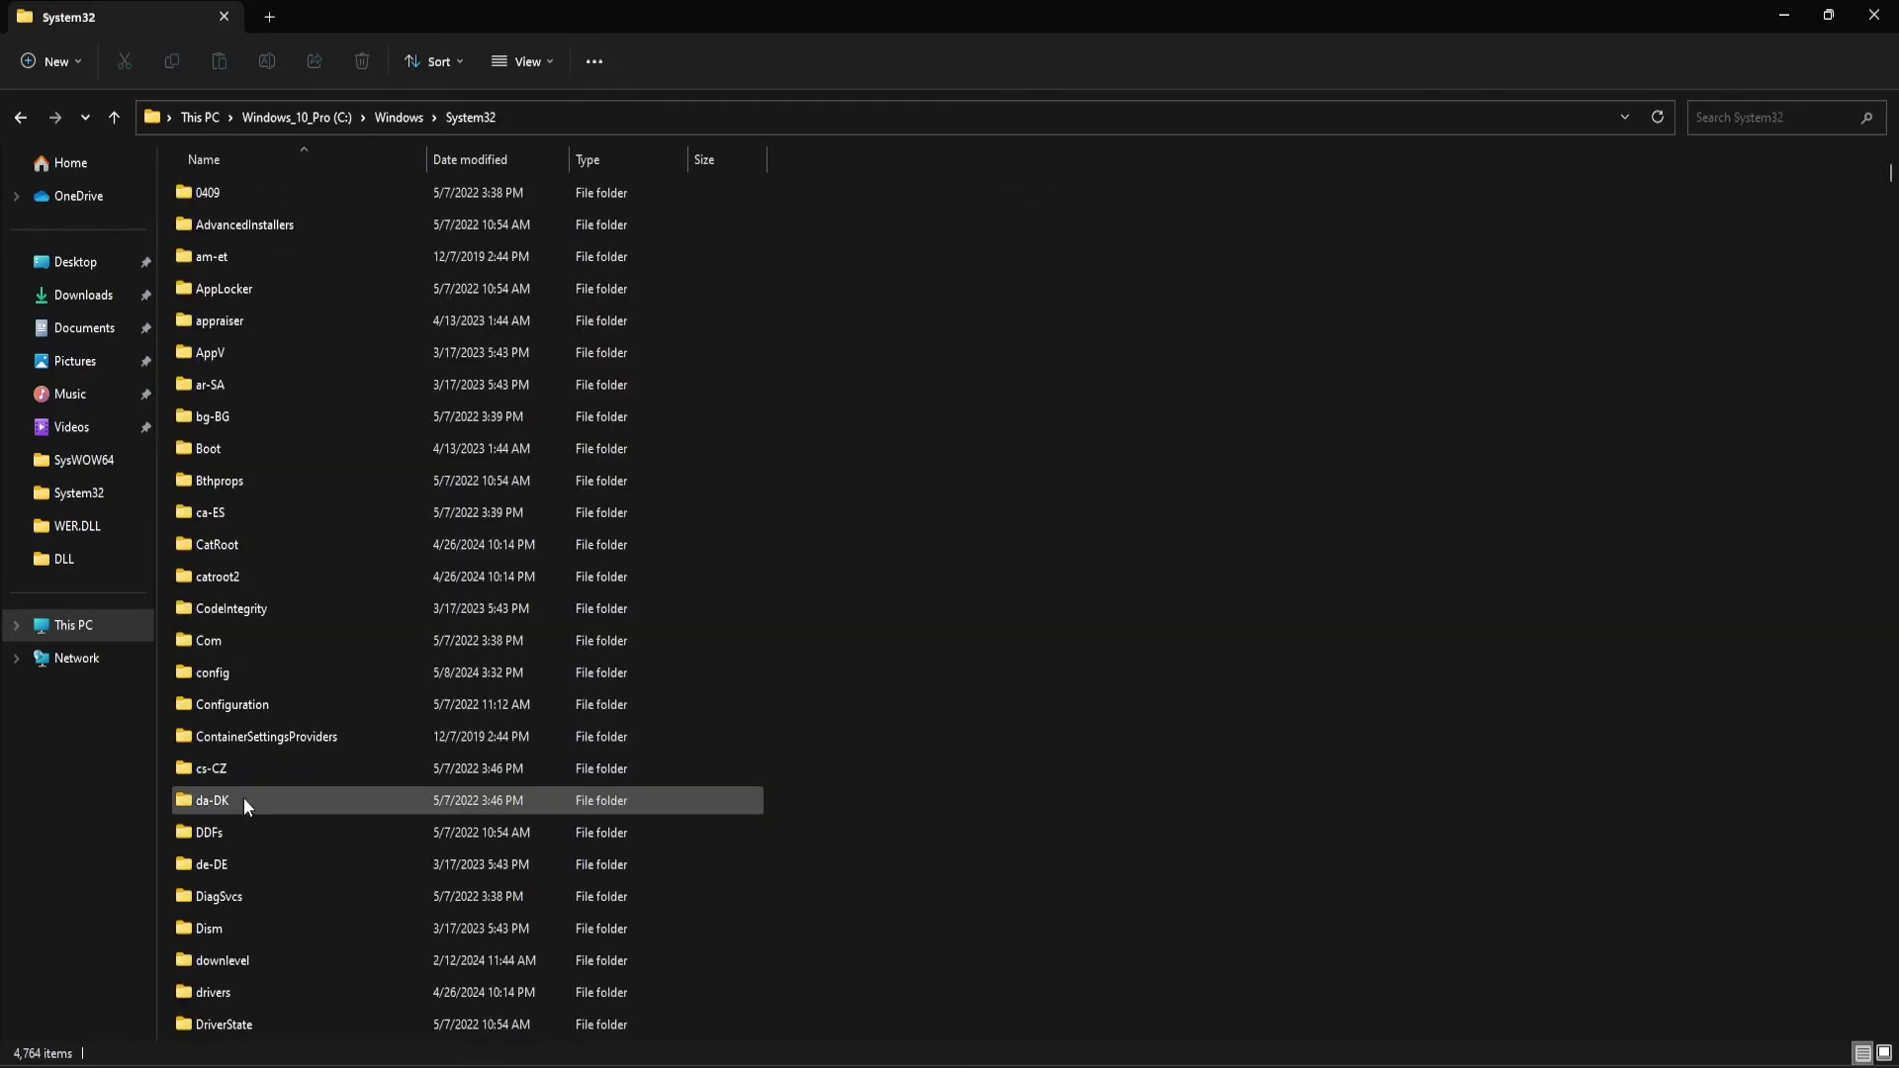
# Search System32 for 'd3d12', select D3D12Core.dll and D3D12.dll, and minimize Explorer
pyautogui.click(1759, 117)
pyautogui.write('d3d12')
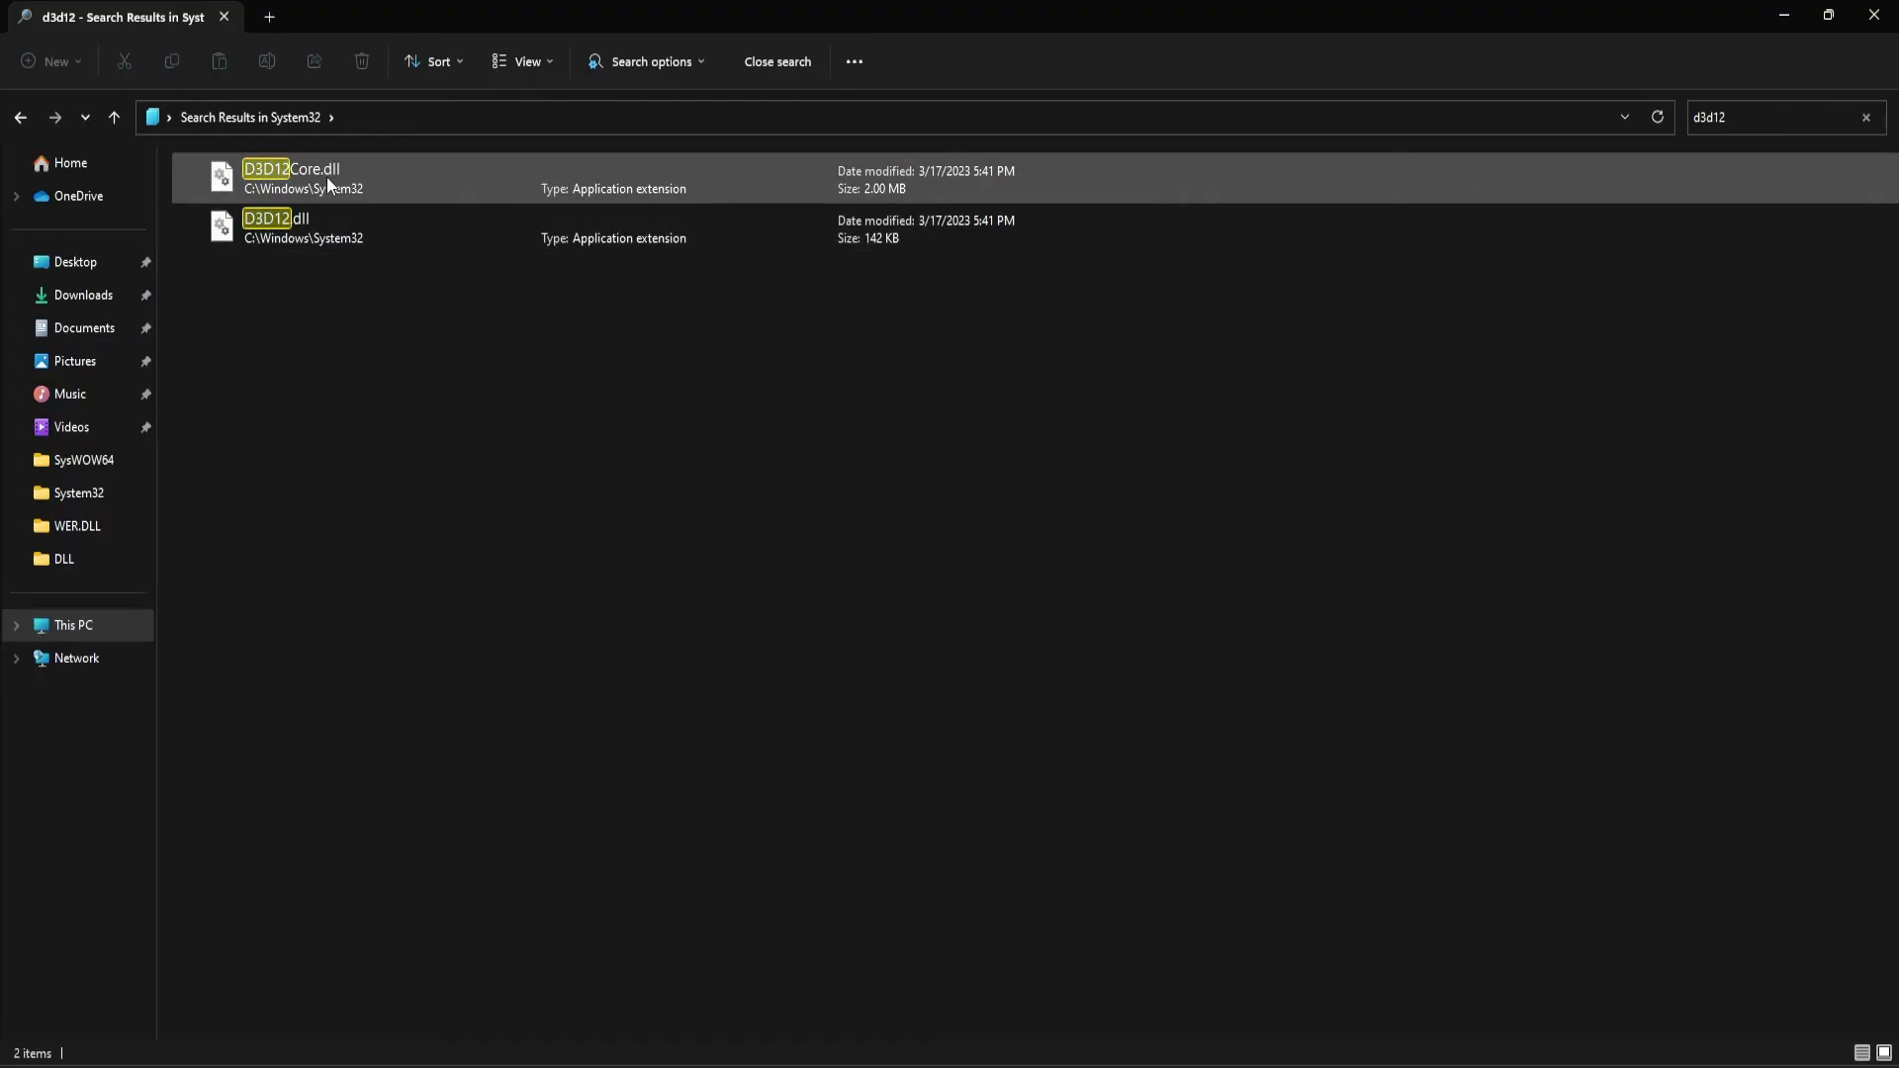
pyautogui.click(326, 176)
pyautogui.keyDown('ctrl'); pyautogui.click(319, 221); pyautogui.keyUp('ctrl')
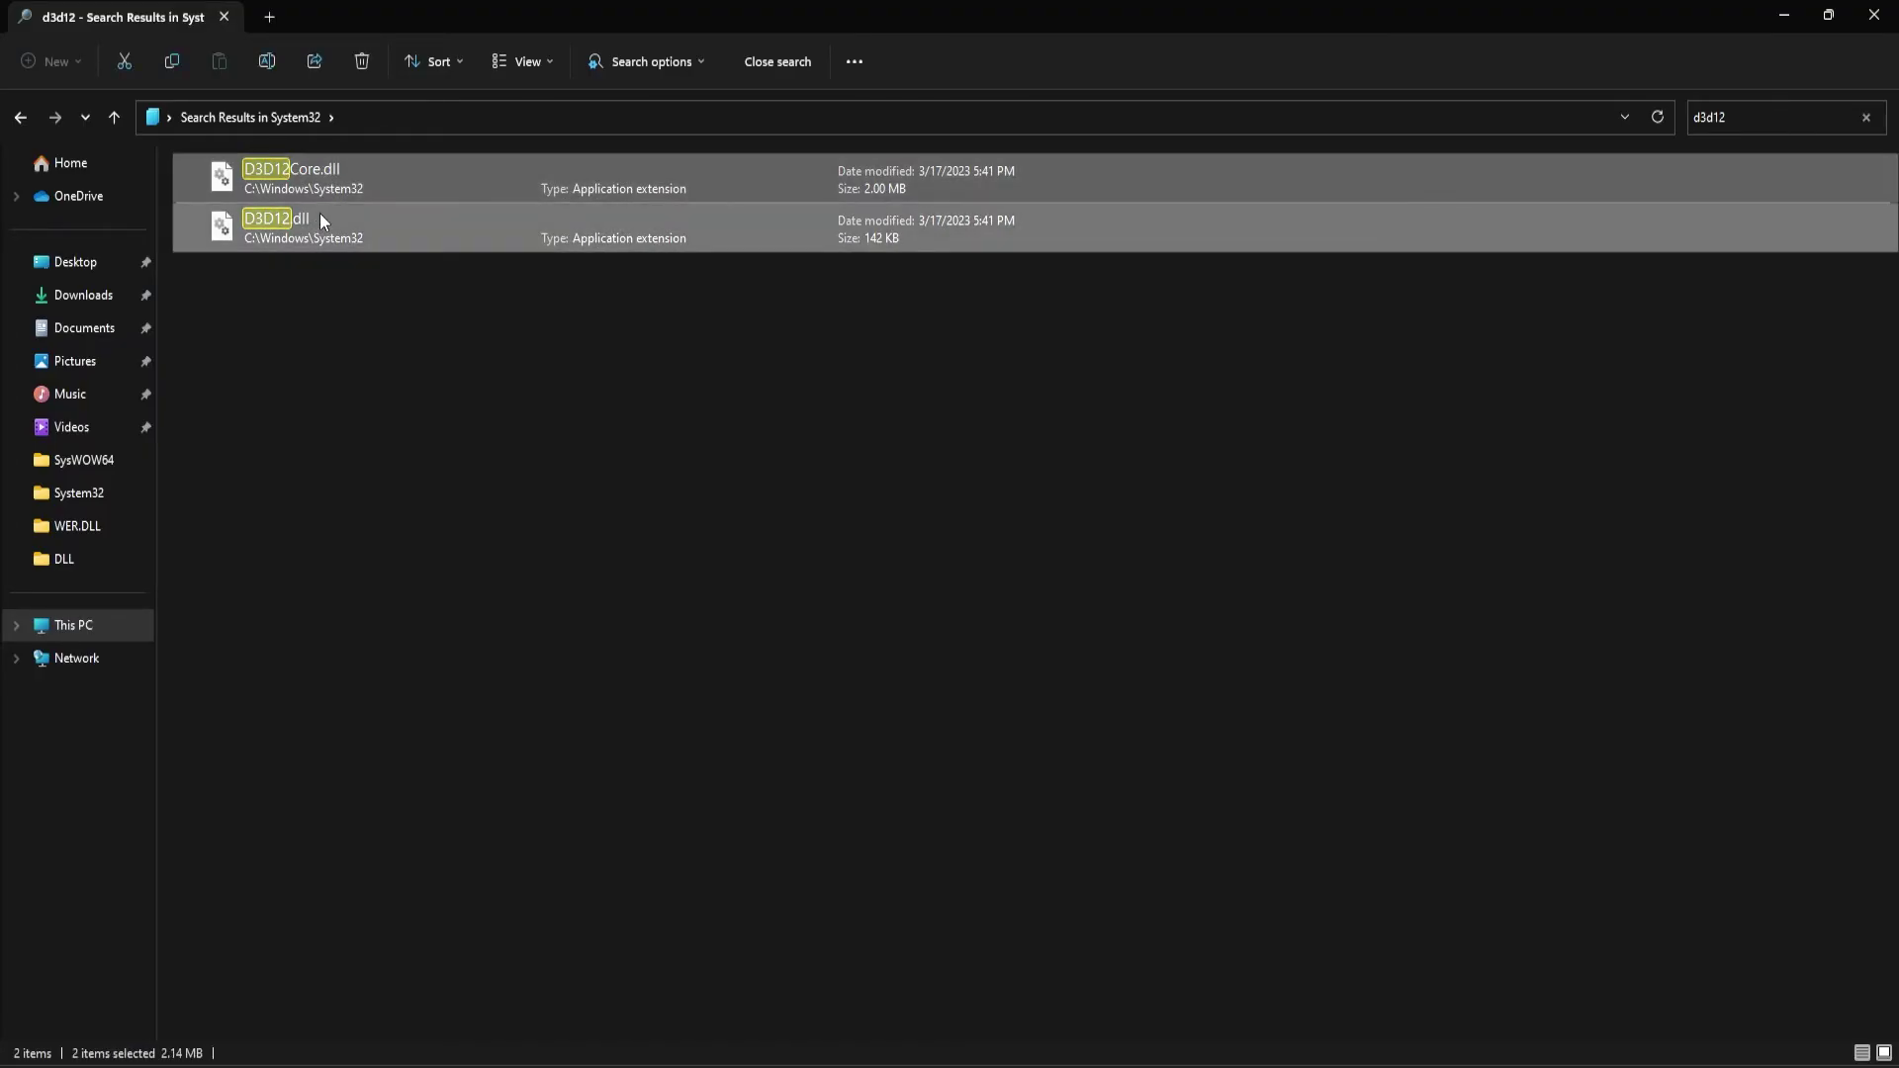
pyautogui.click(1771, 14)
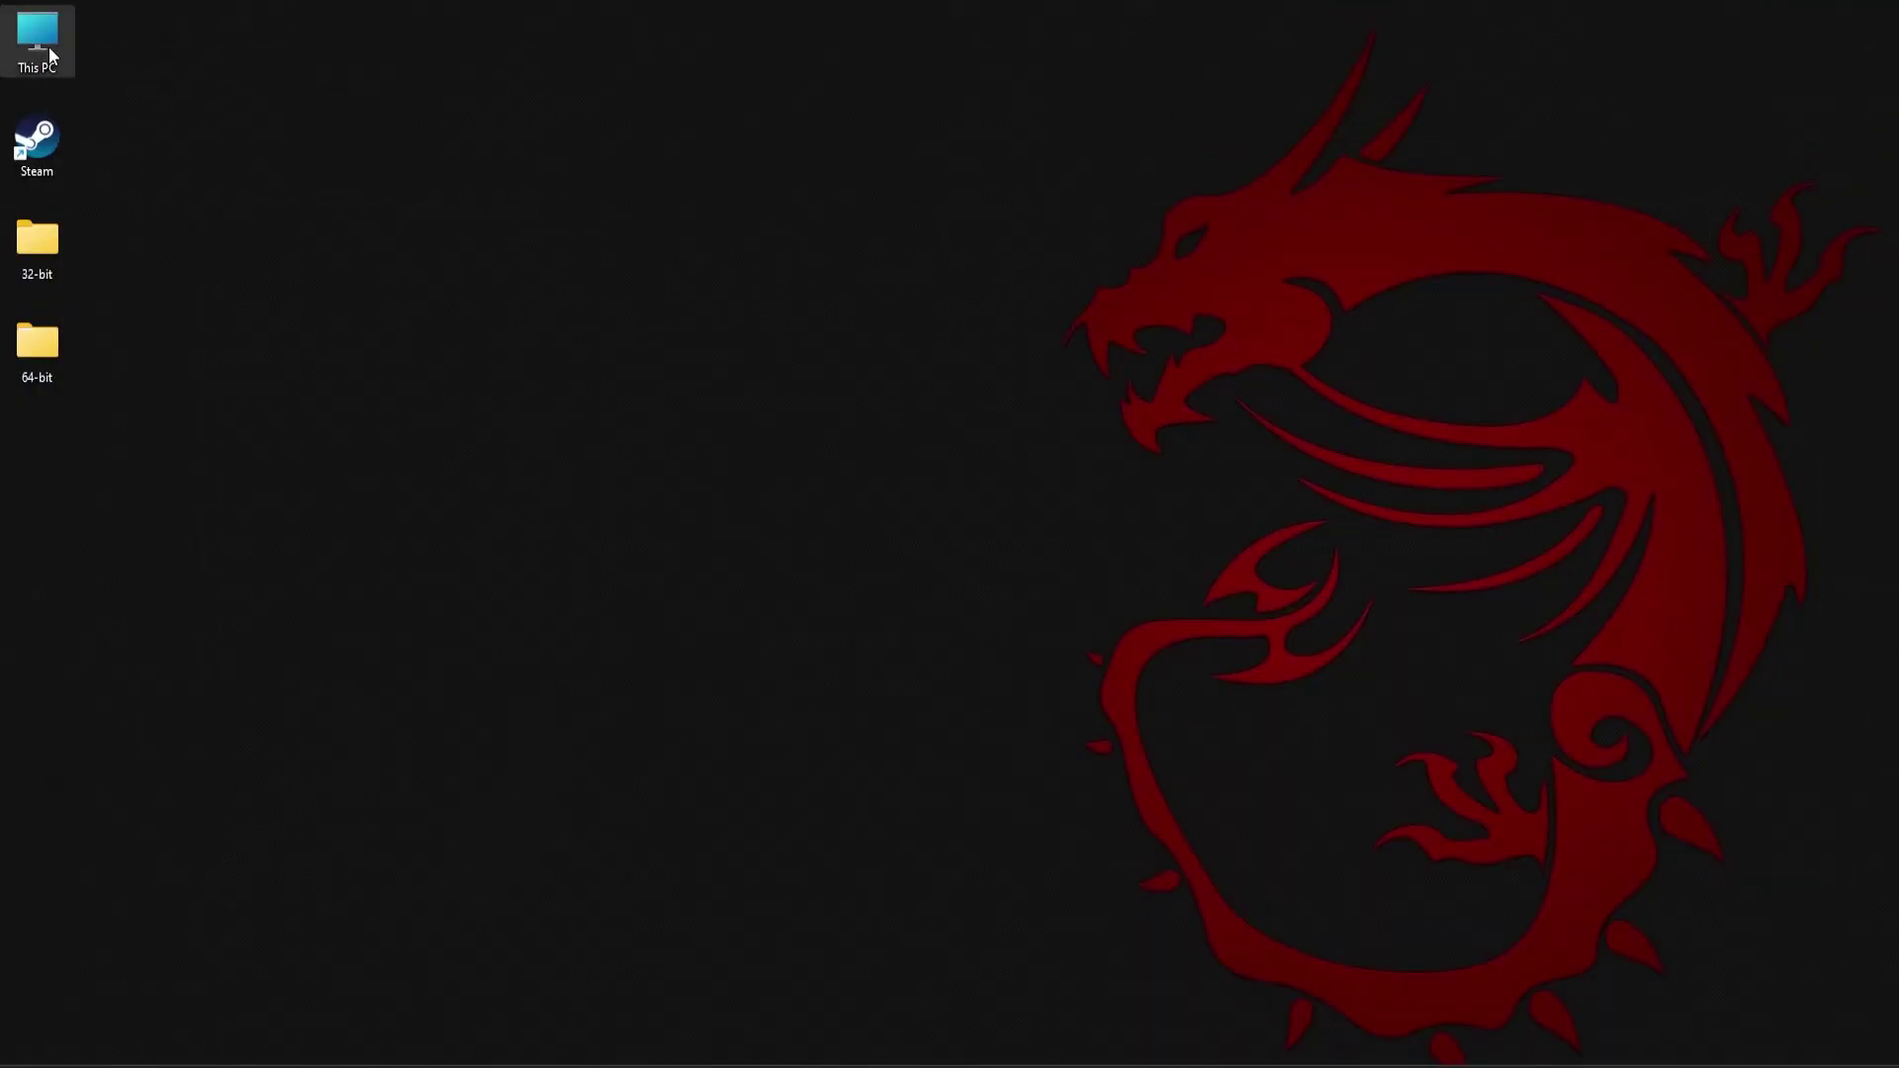
# Paste D3D12.dll and D3D12Core.dll into Program Files (x86)\Steam\steamapps\common\Hades II\Ship
pyautogui.doubleClick(49, 50)
pyautogui.click(1731, 393)
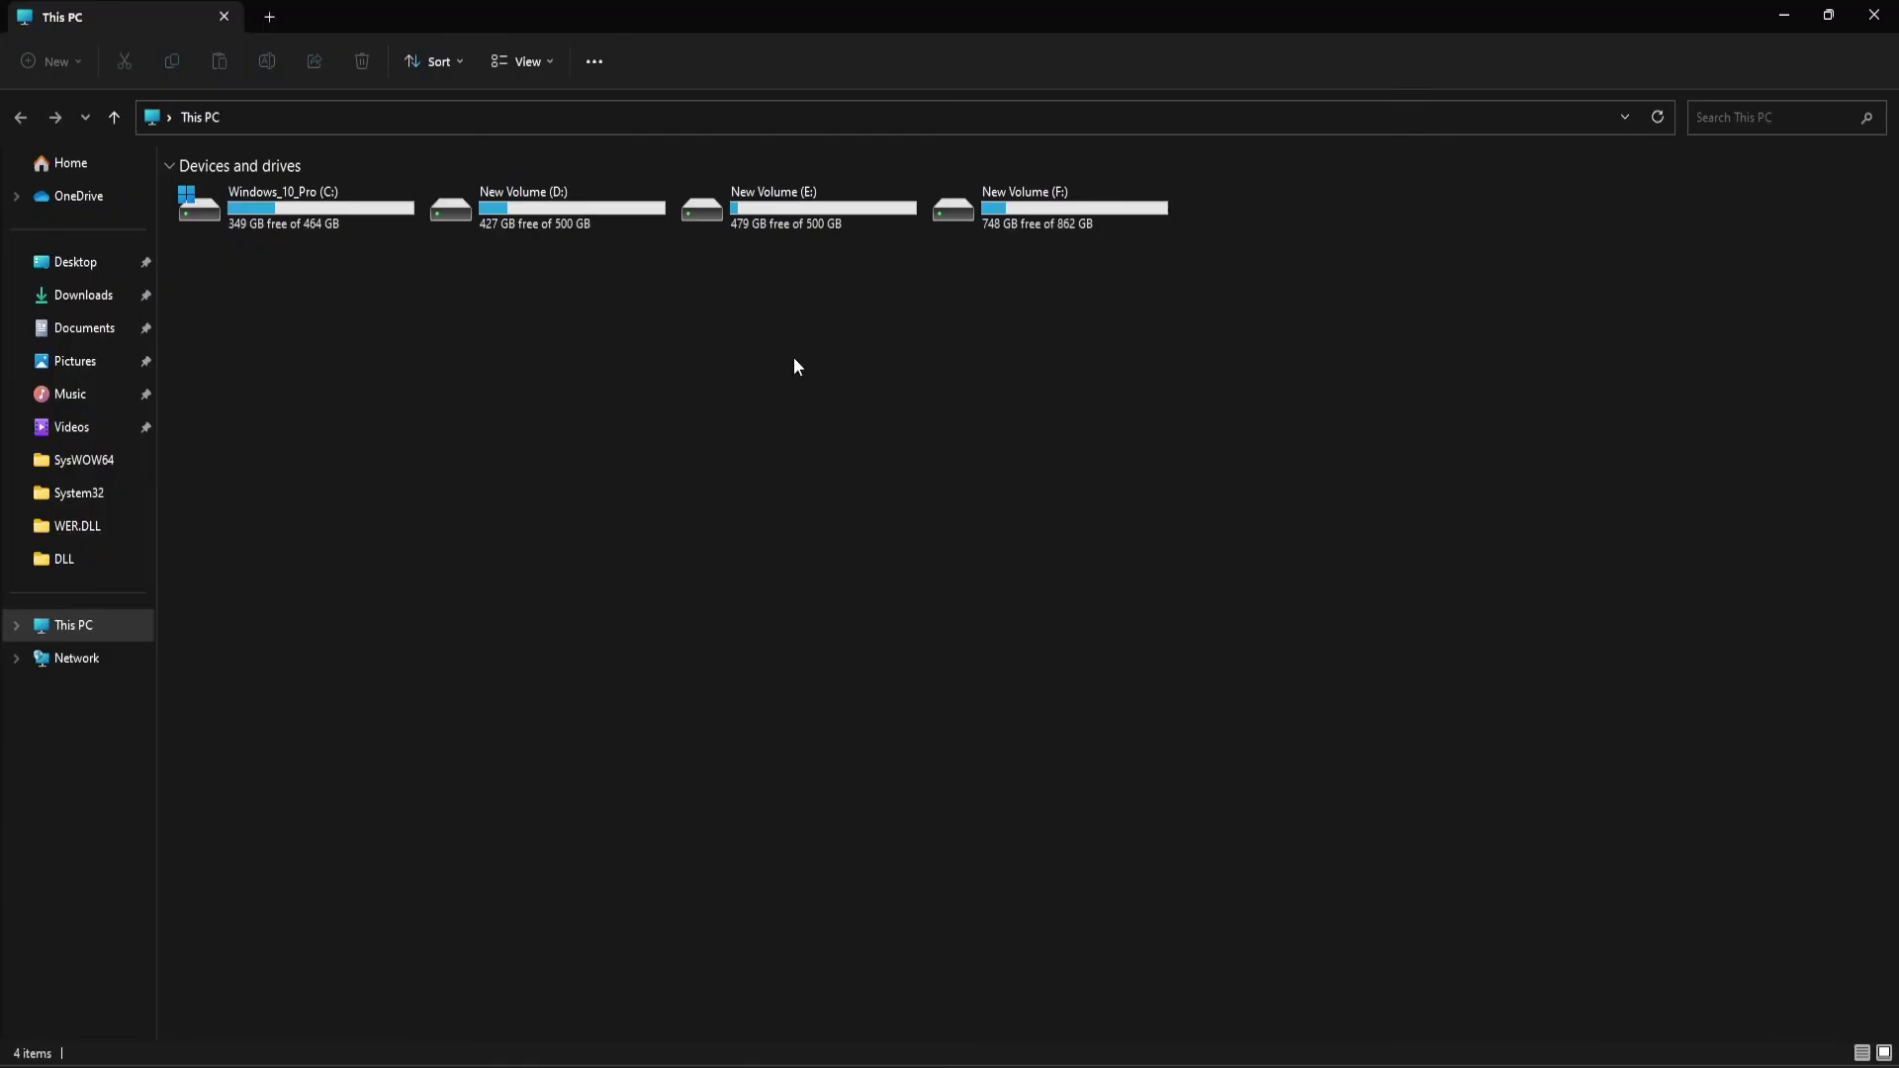
pyautogui.doubleClick(260, 219)
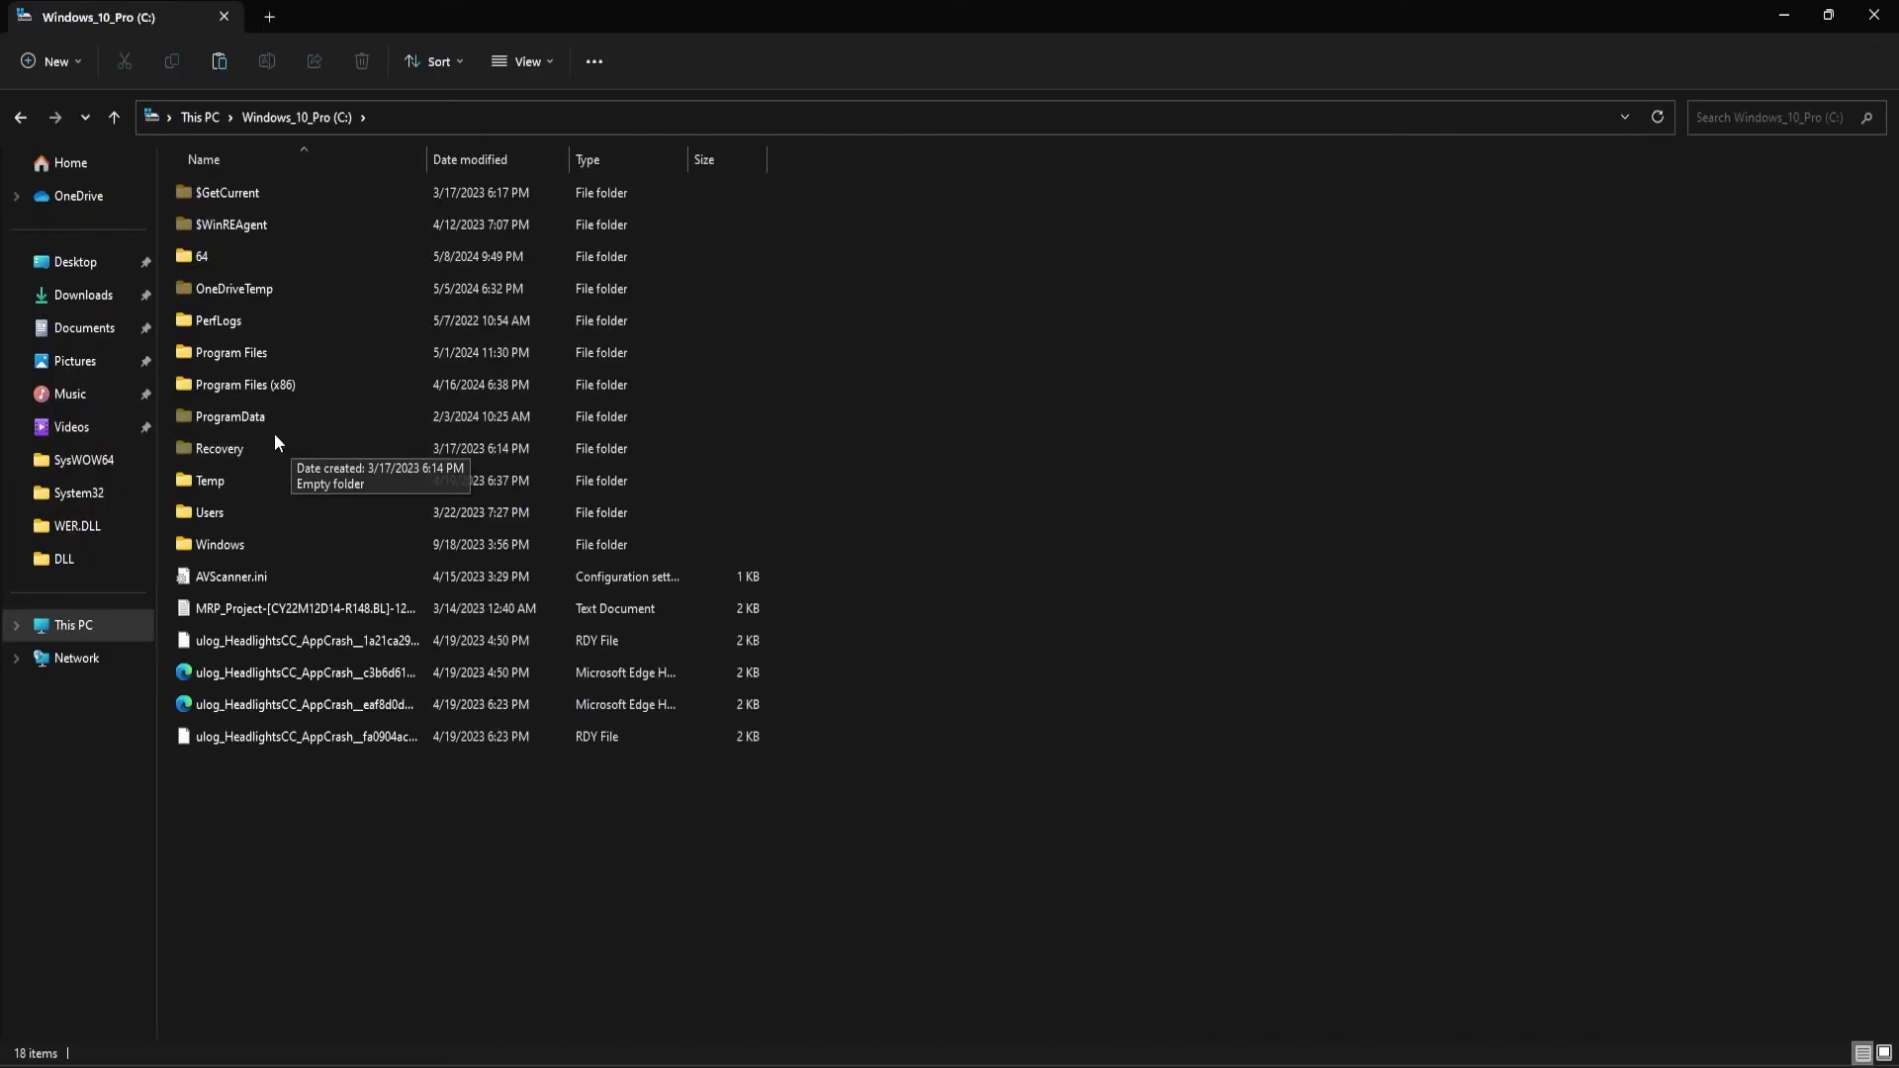
pyautogui.doubleClick(276, 380)
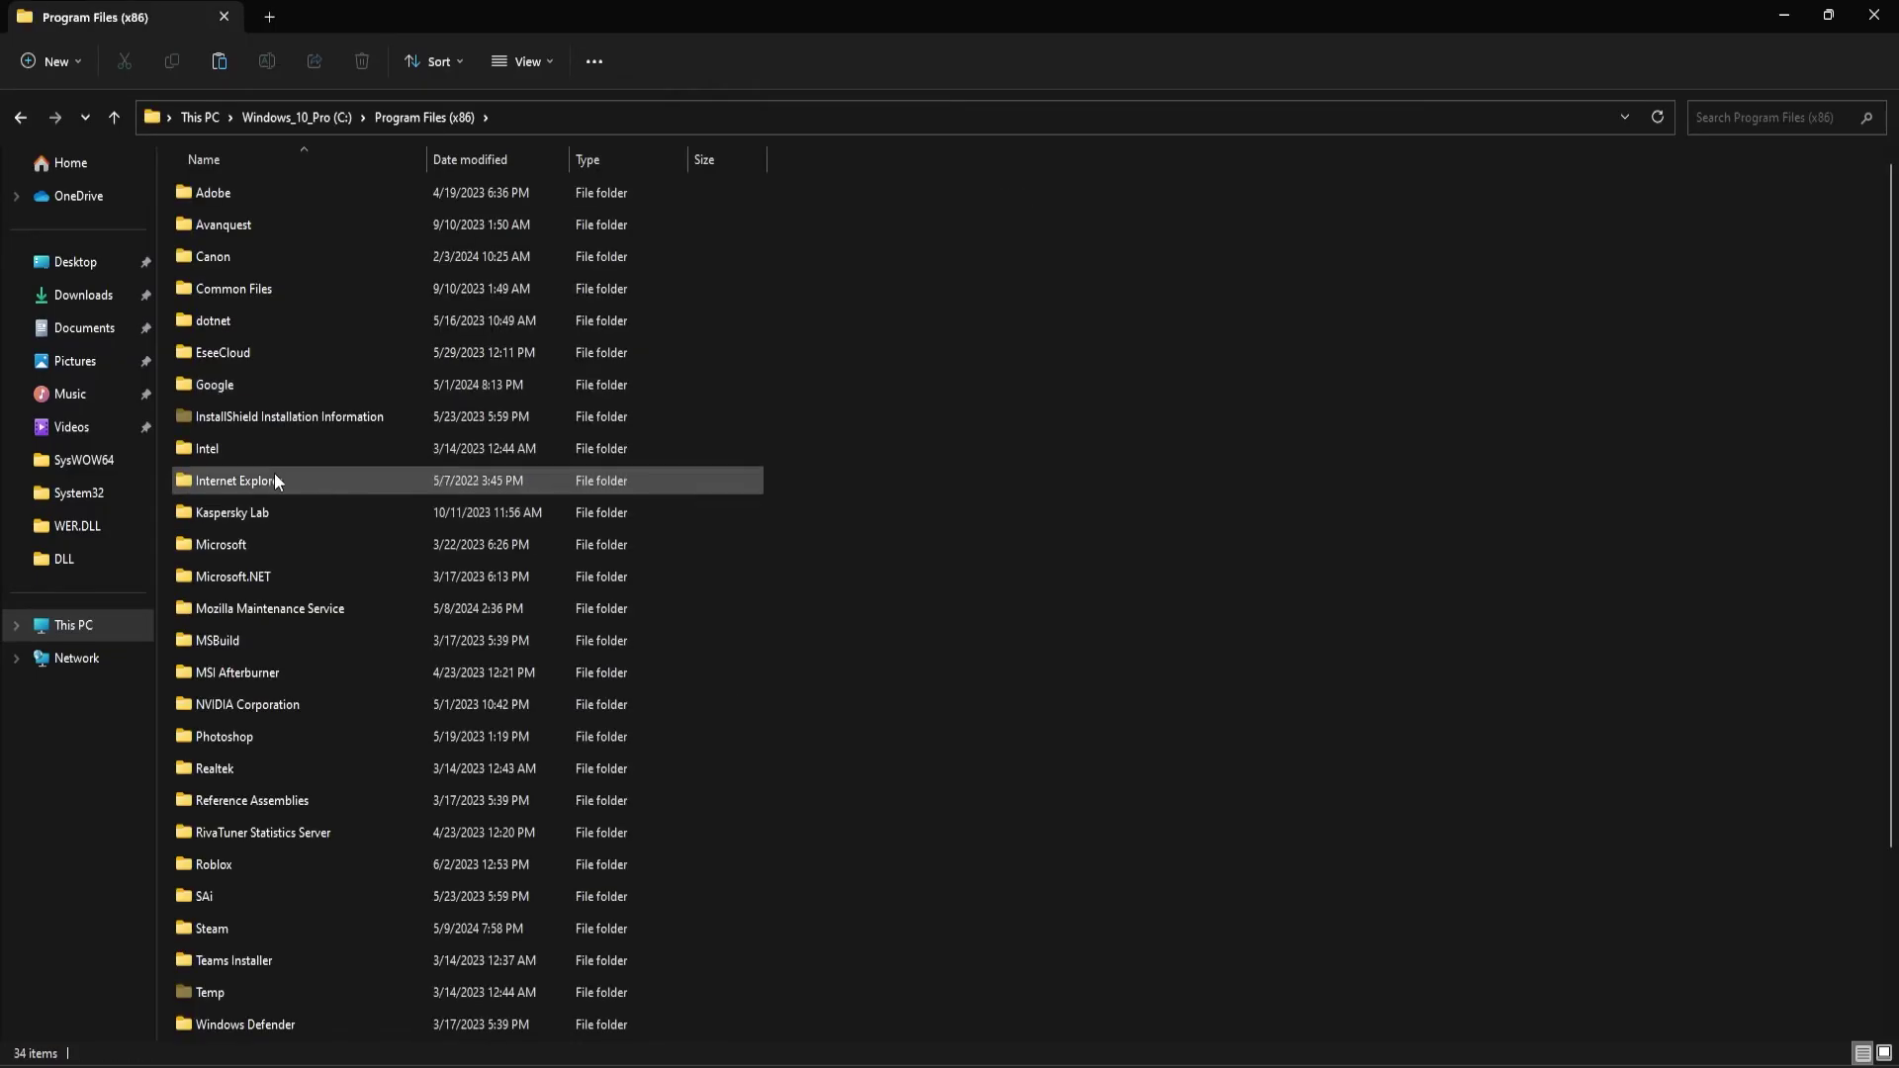
pyautogui.doubleClick(184, 938)
pyautogui.doubleClick(267, 704)
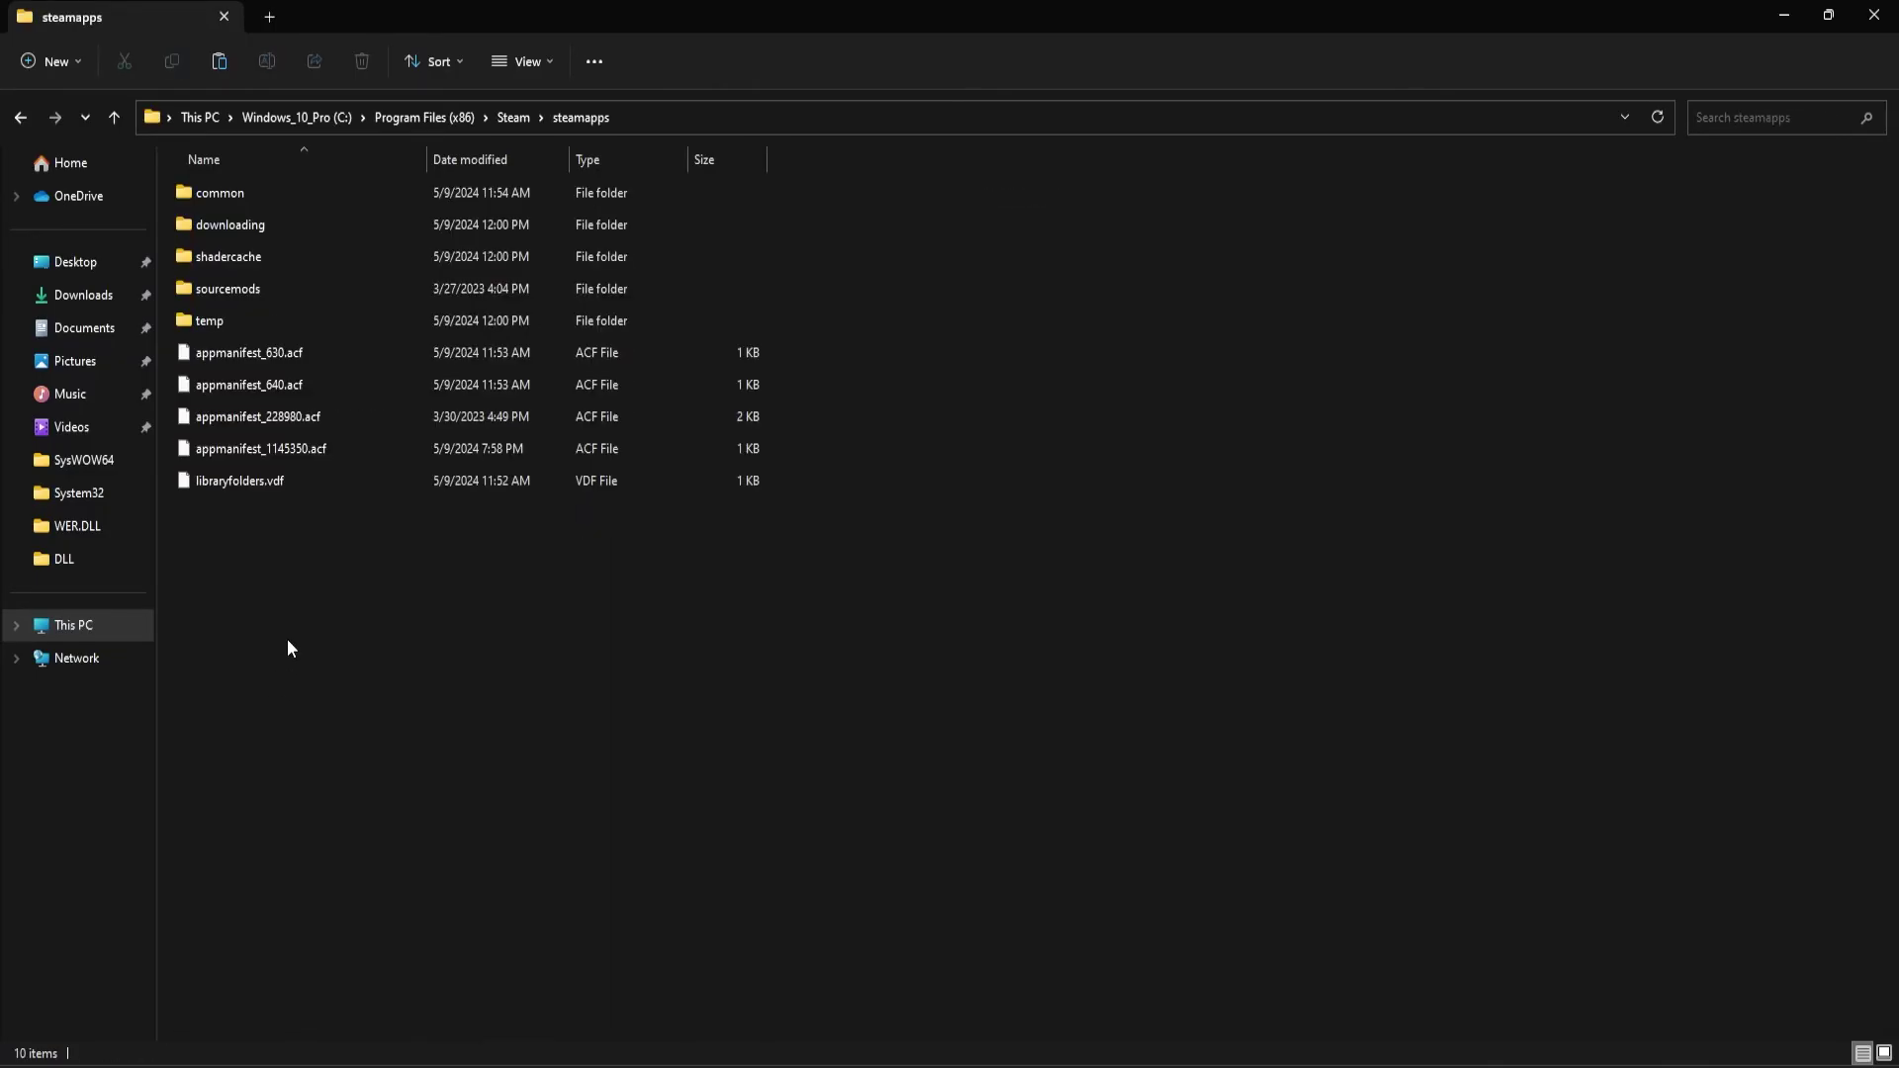
pyautogui.doubleClick(235, 192)
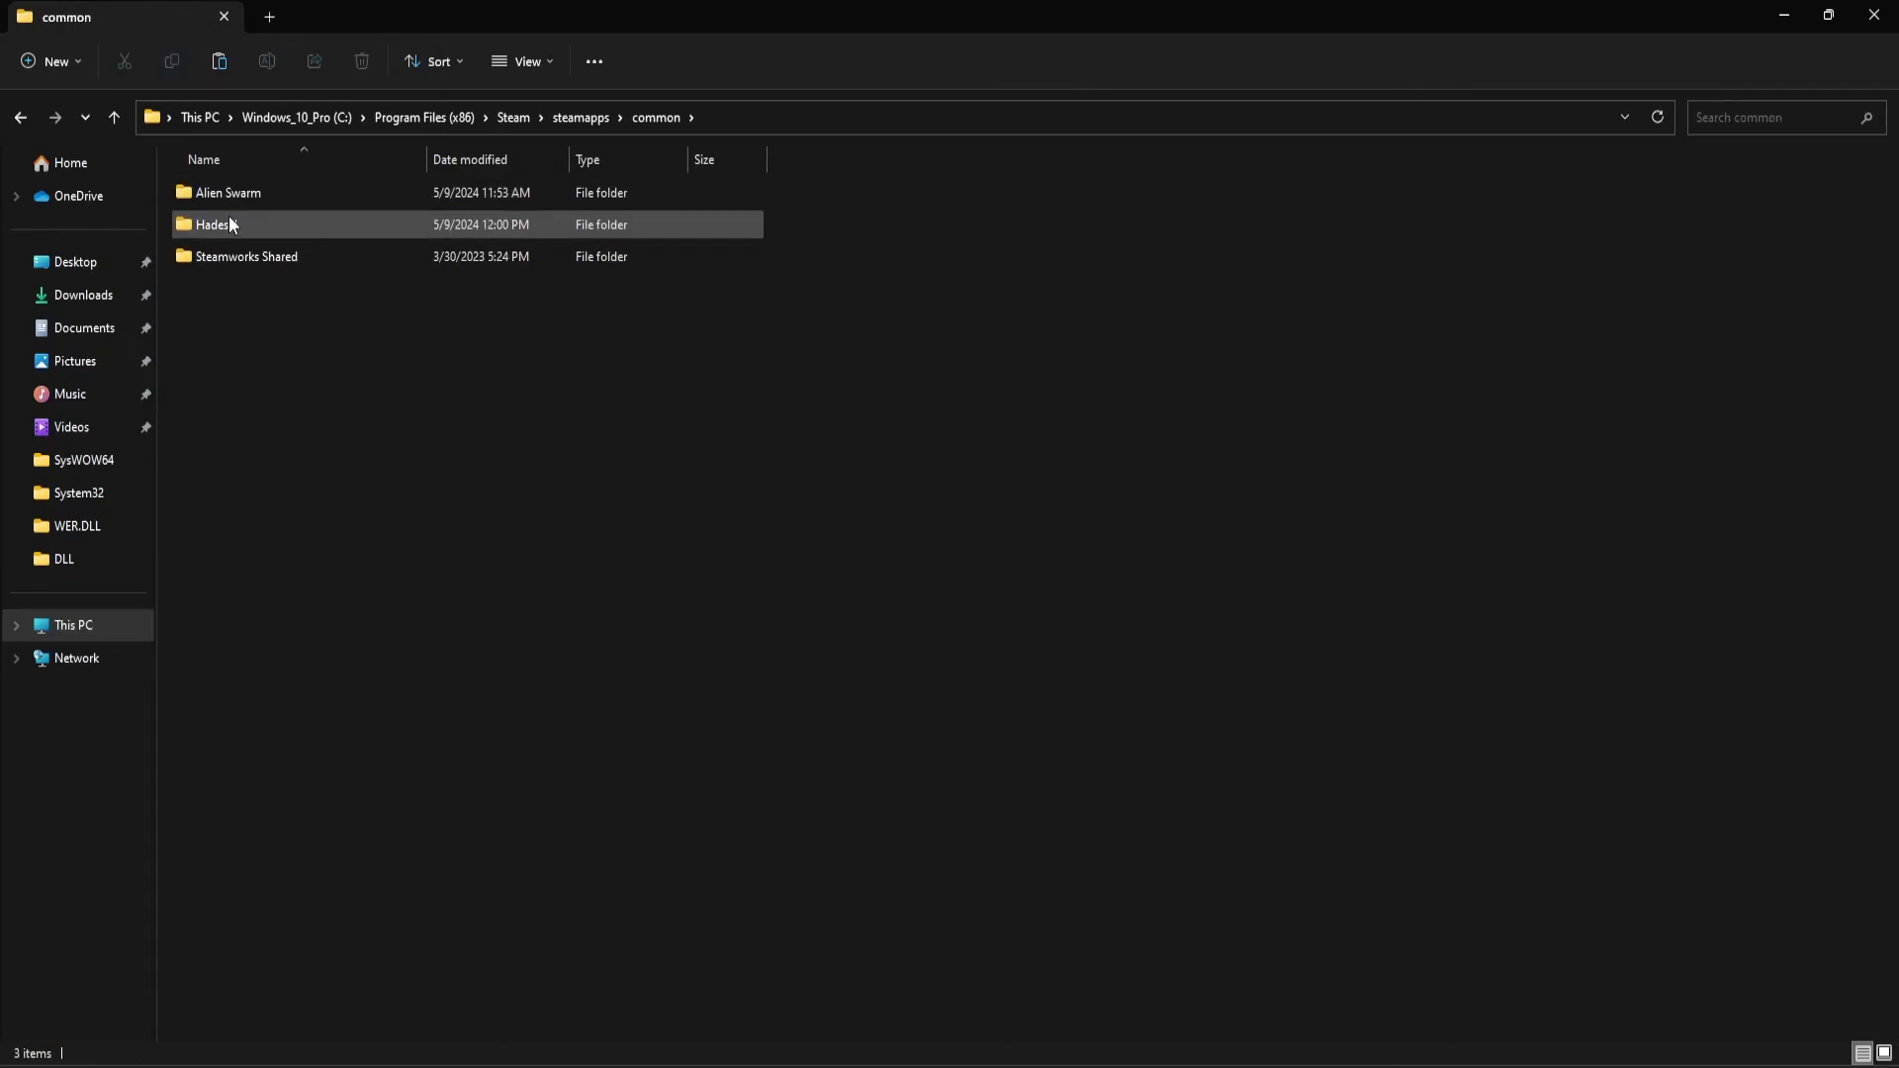
pyautogui.doubleClick(228, 216)
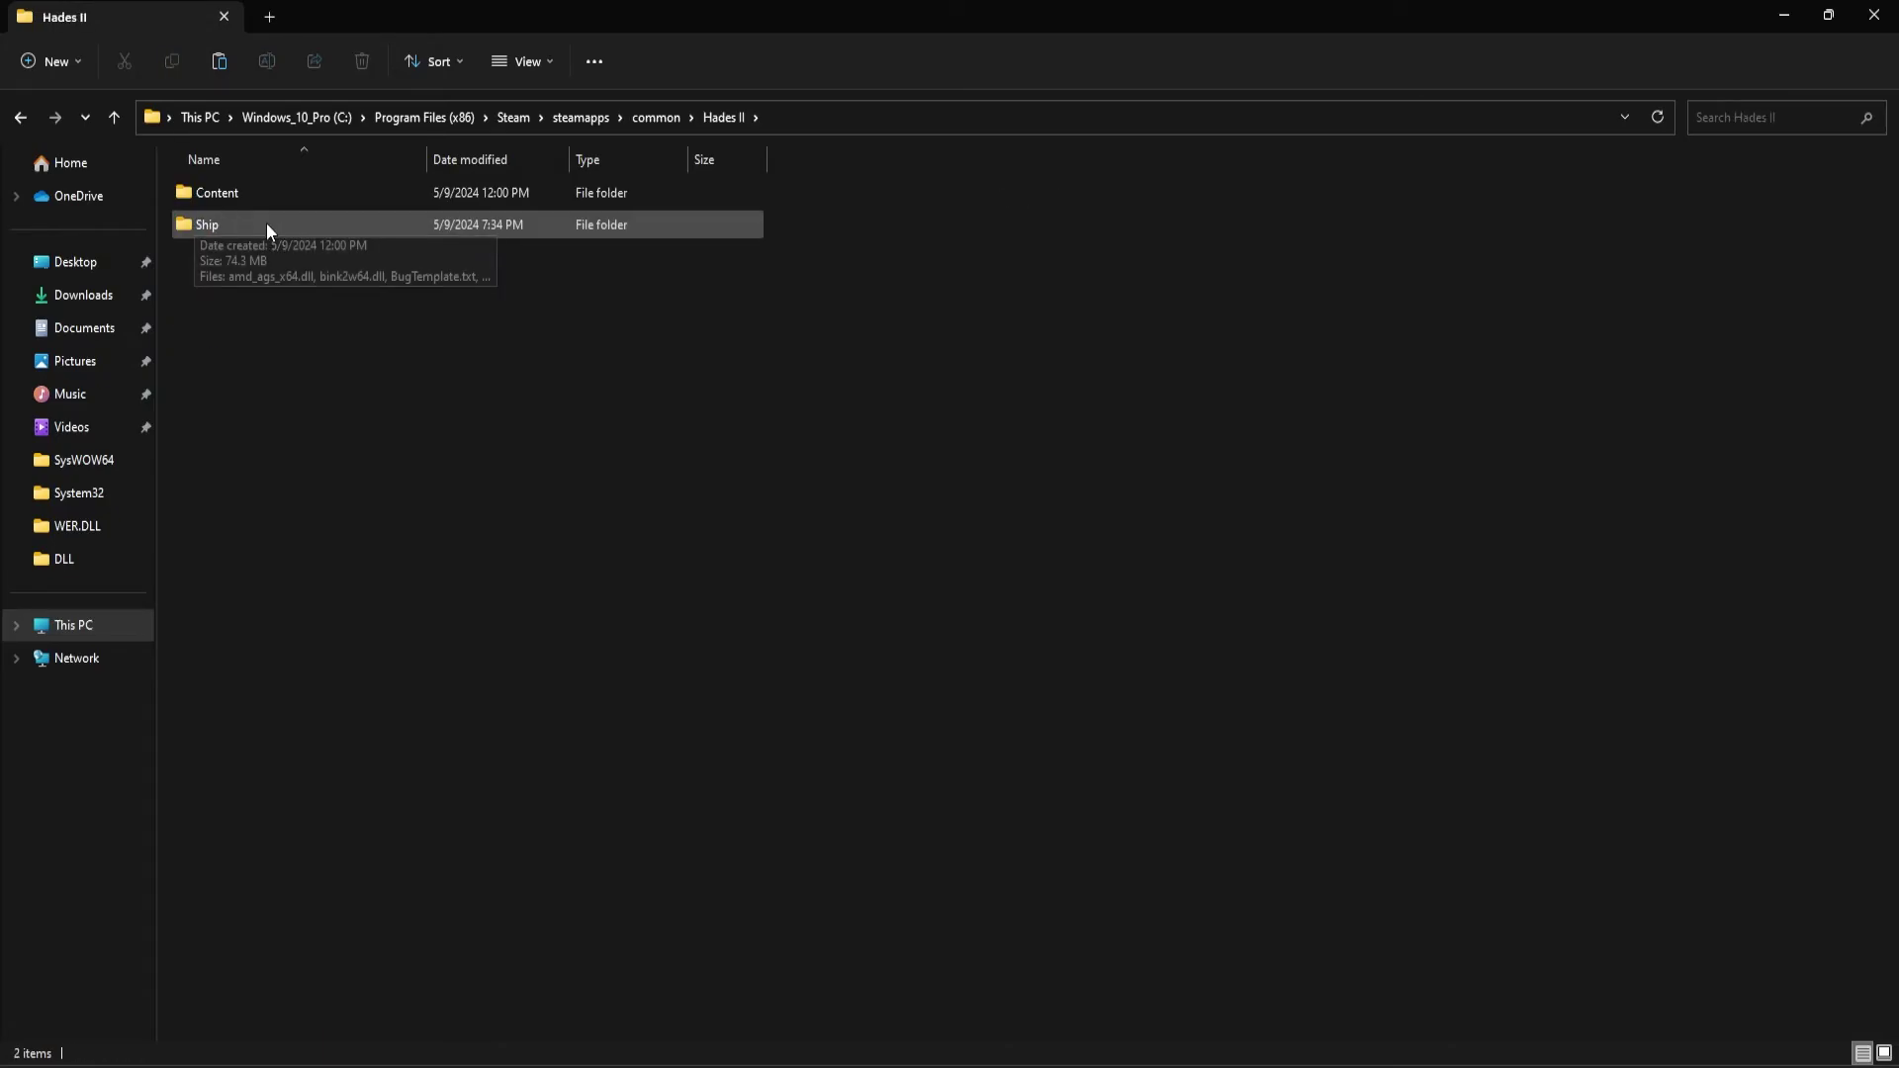
pyautogui.doubleClick(229, 225)
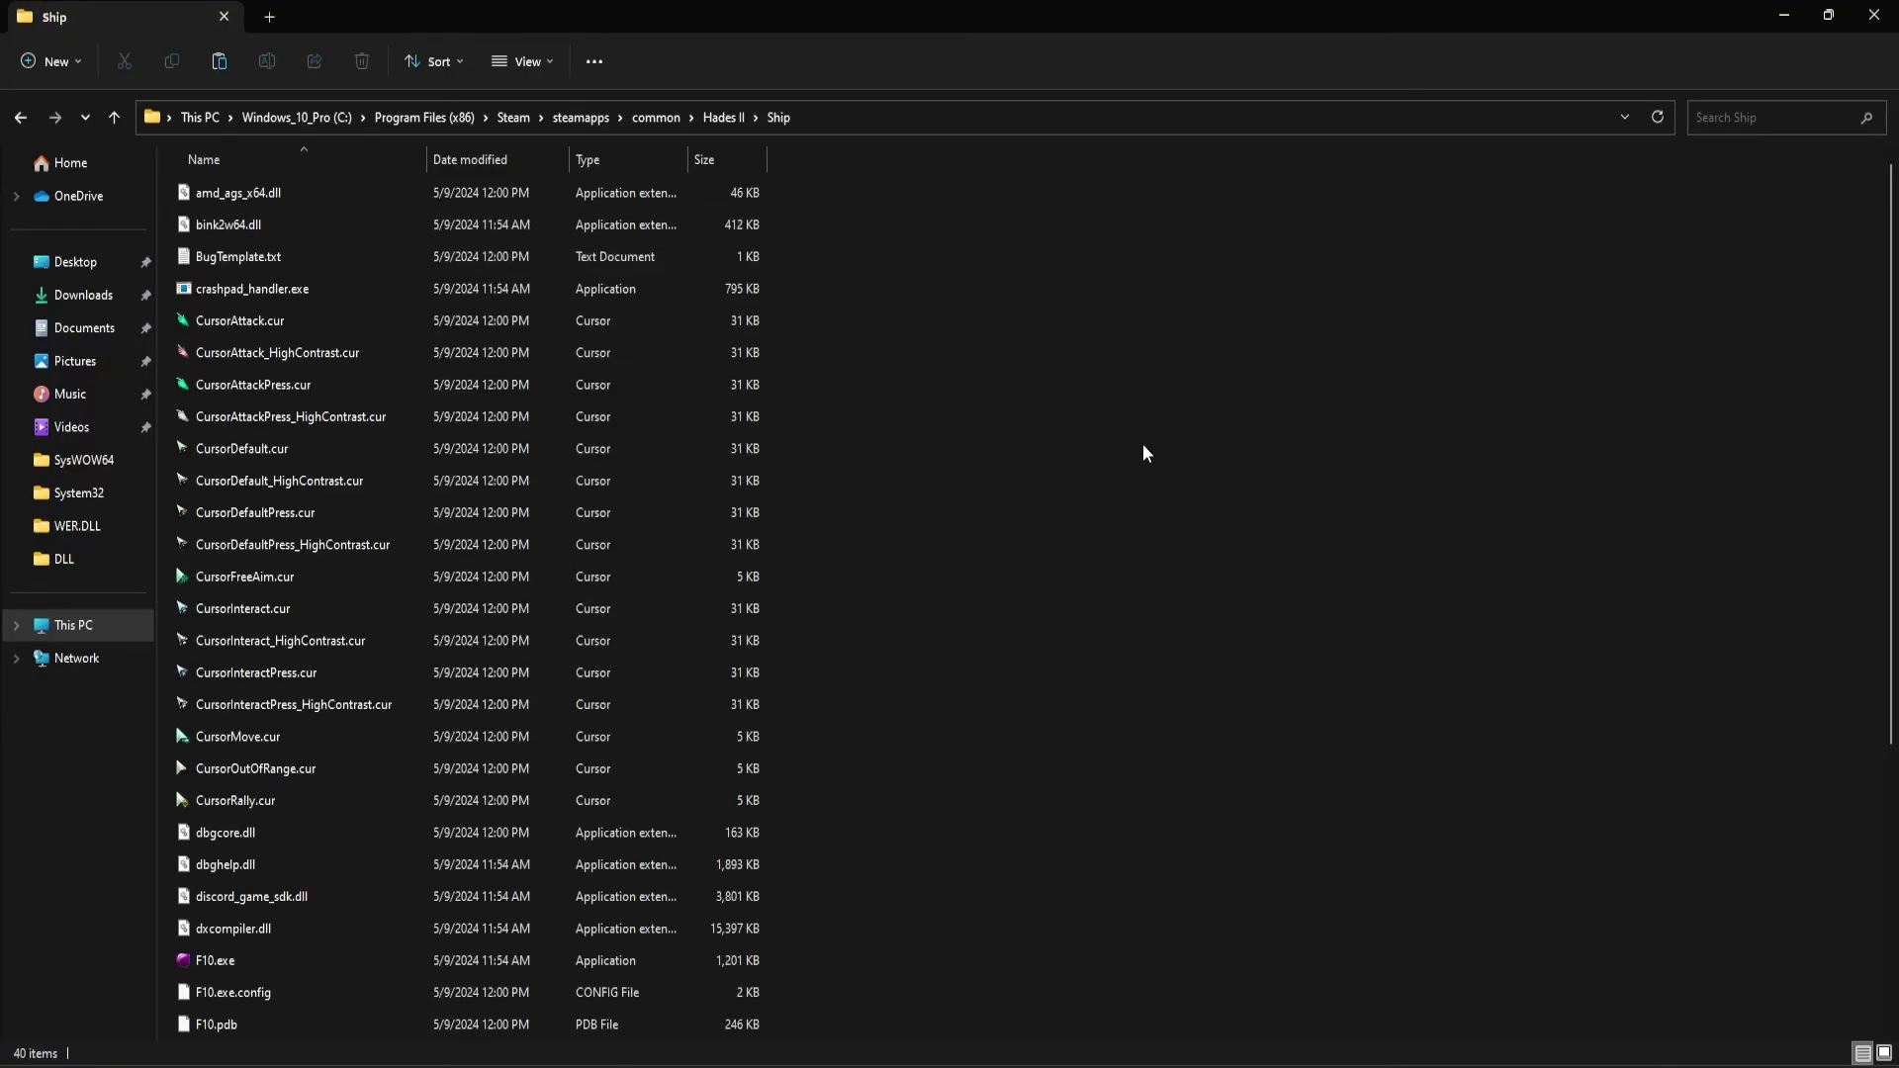
pyautogui.hotkey('ctrl', 'v')
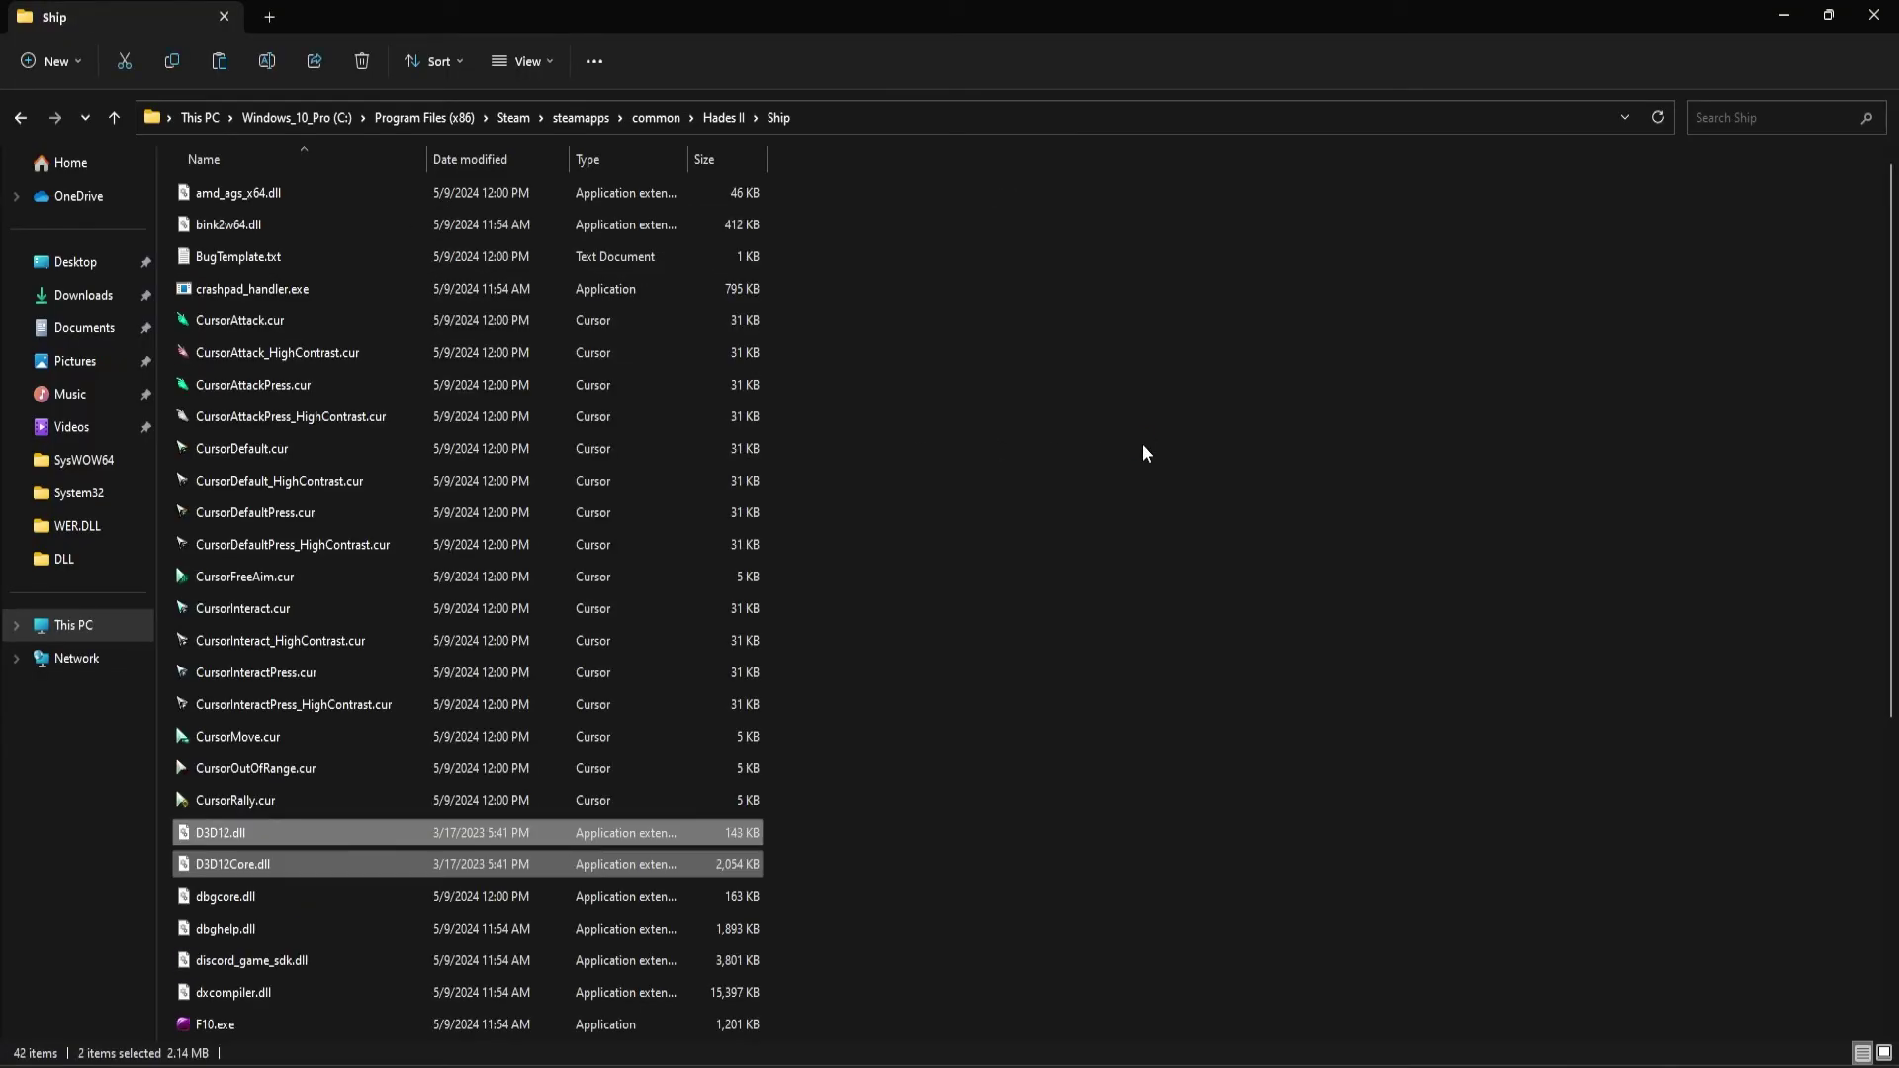
# Rename D3D12.dll in the Ship folder to D3D12_original.dll
pyautogui.click(1136, 780)
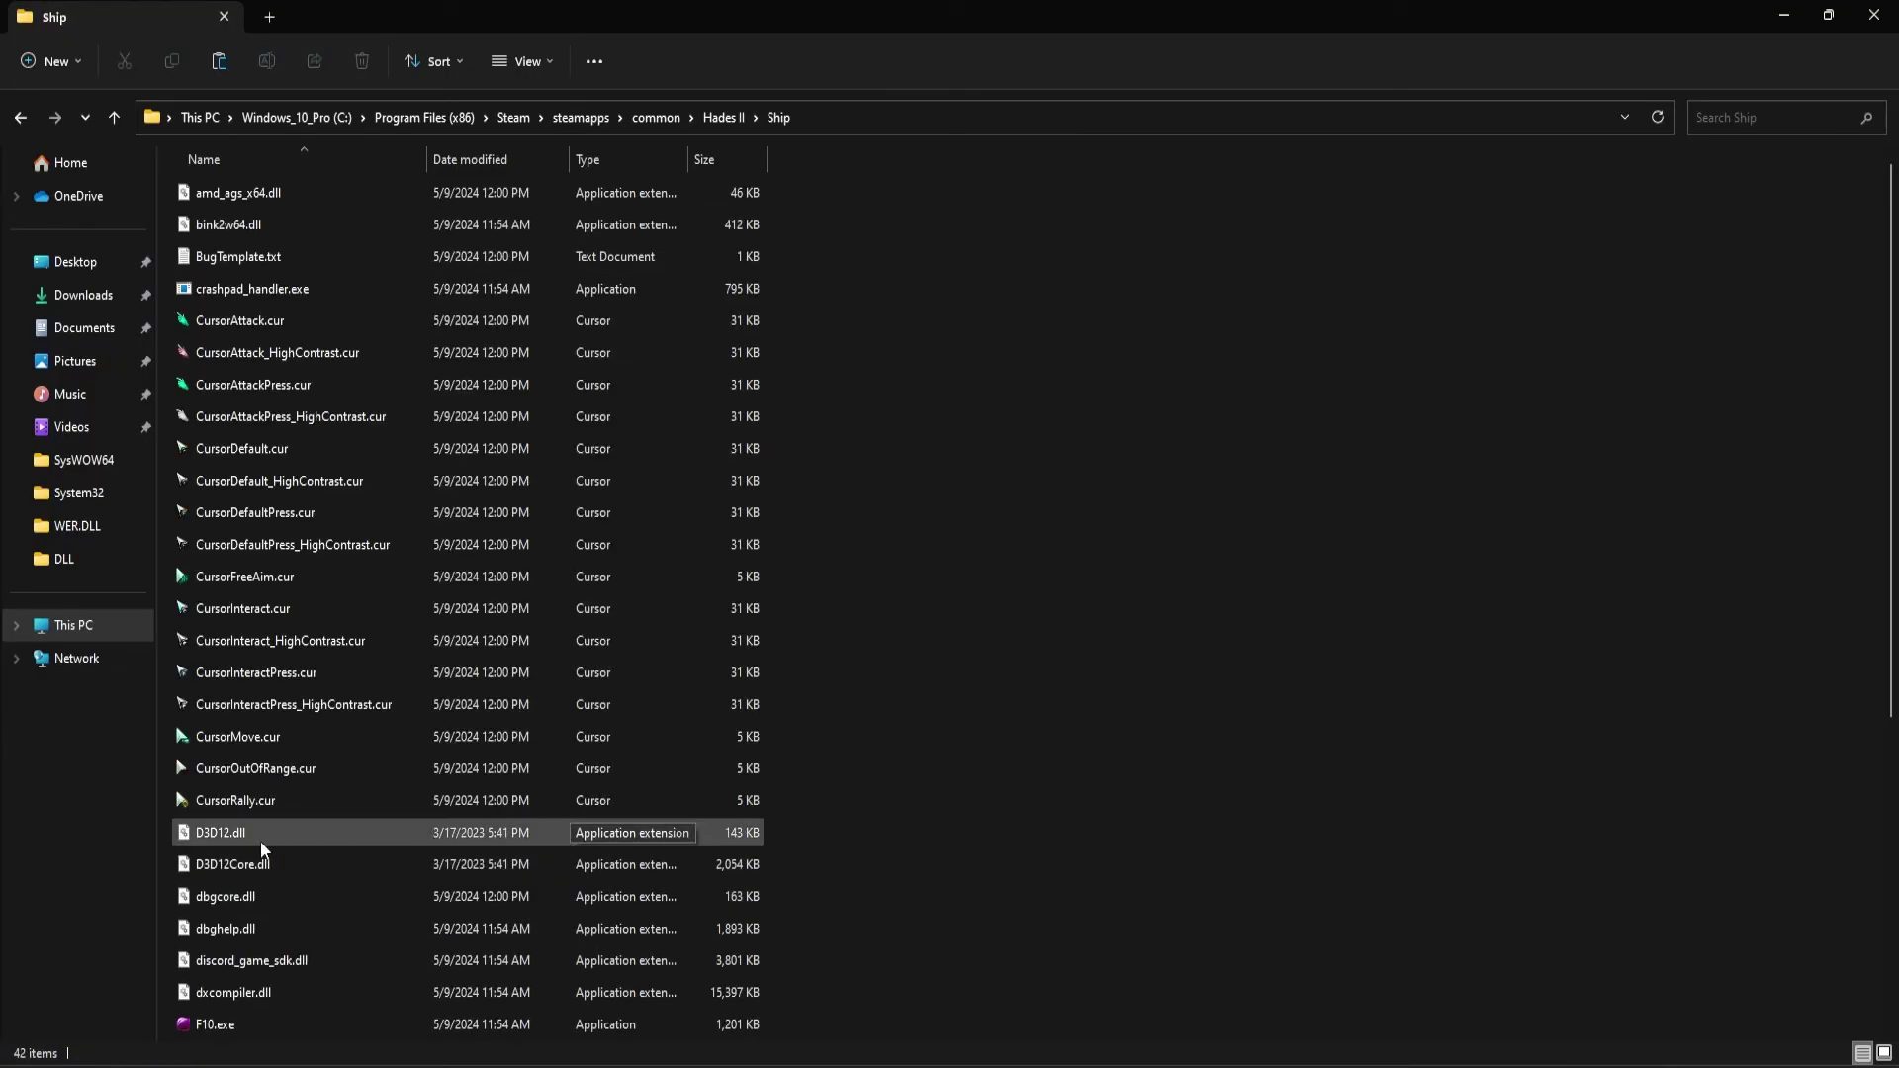
pyautogui.click(244, 836)
pyautogui.rightClick(254, 831)
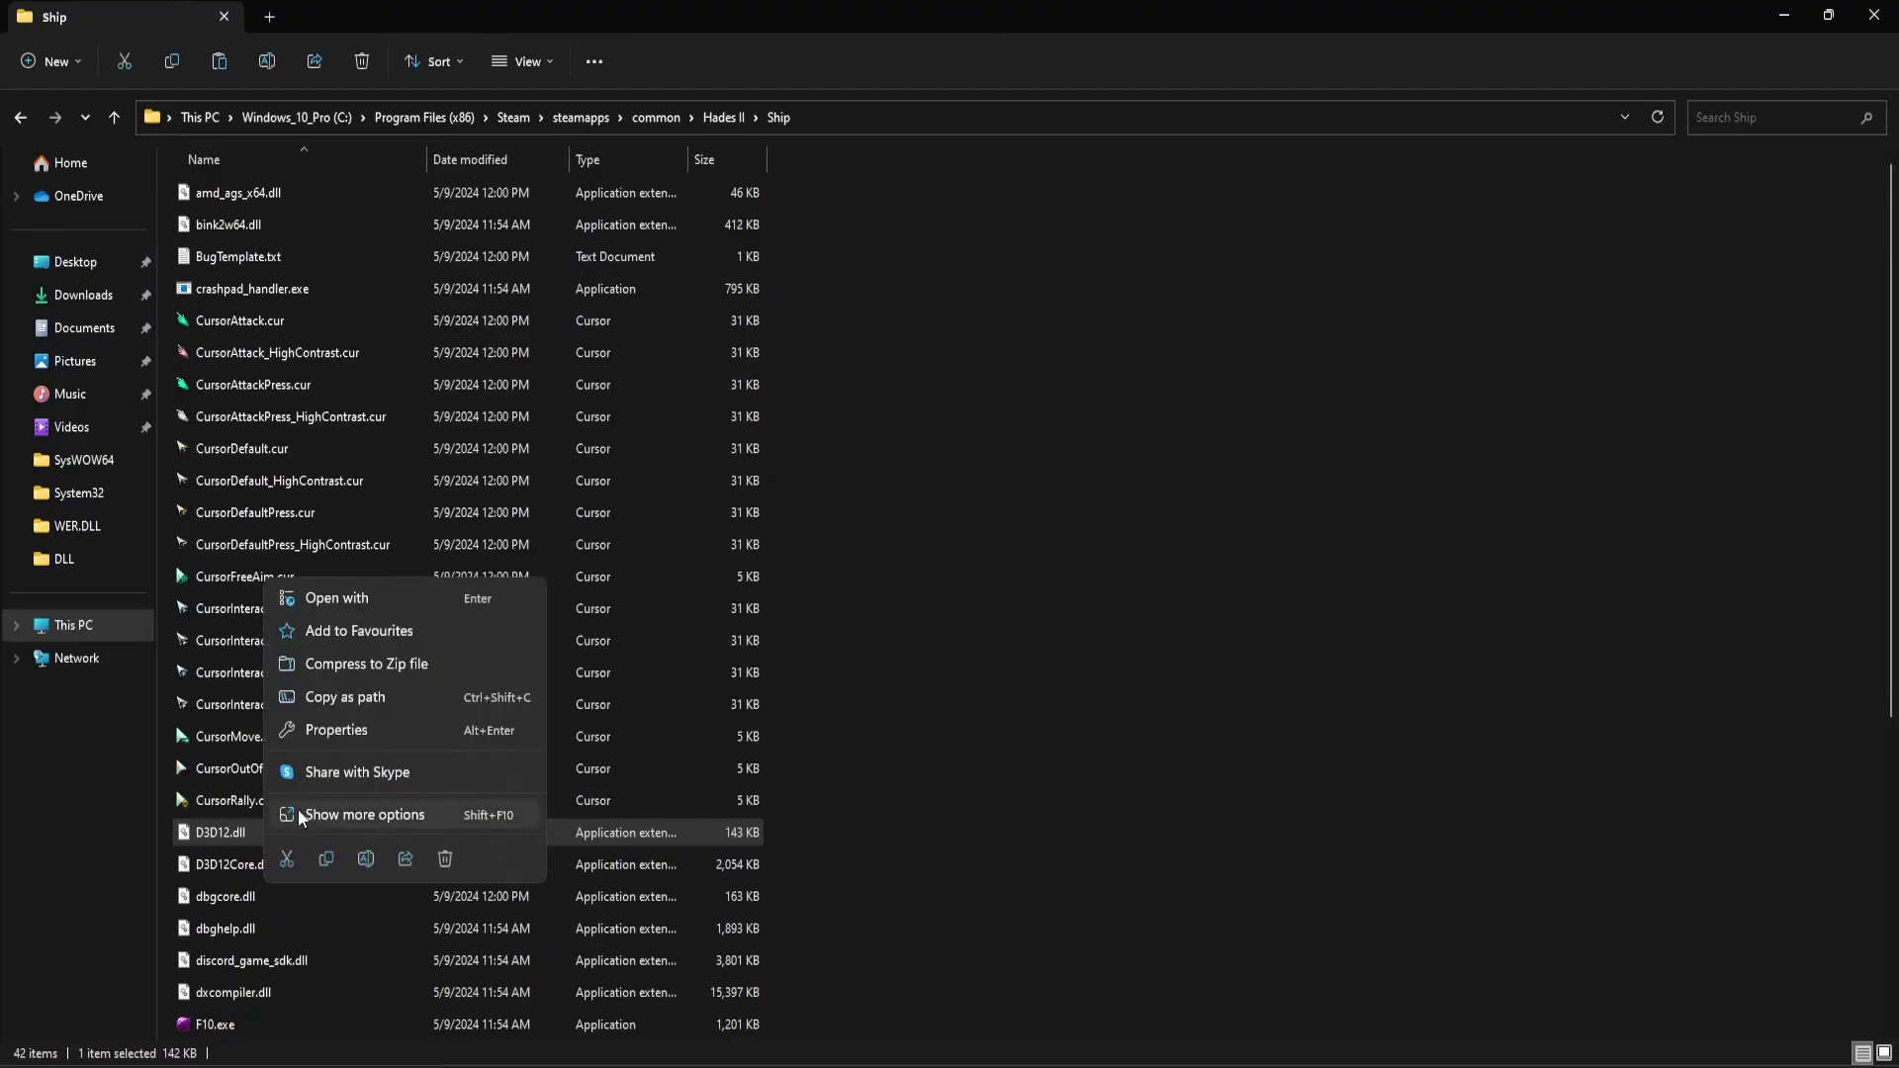
pyautogui.click(370, 858)
pyautogui.press('End')
pyautogui.write('_original')
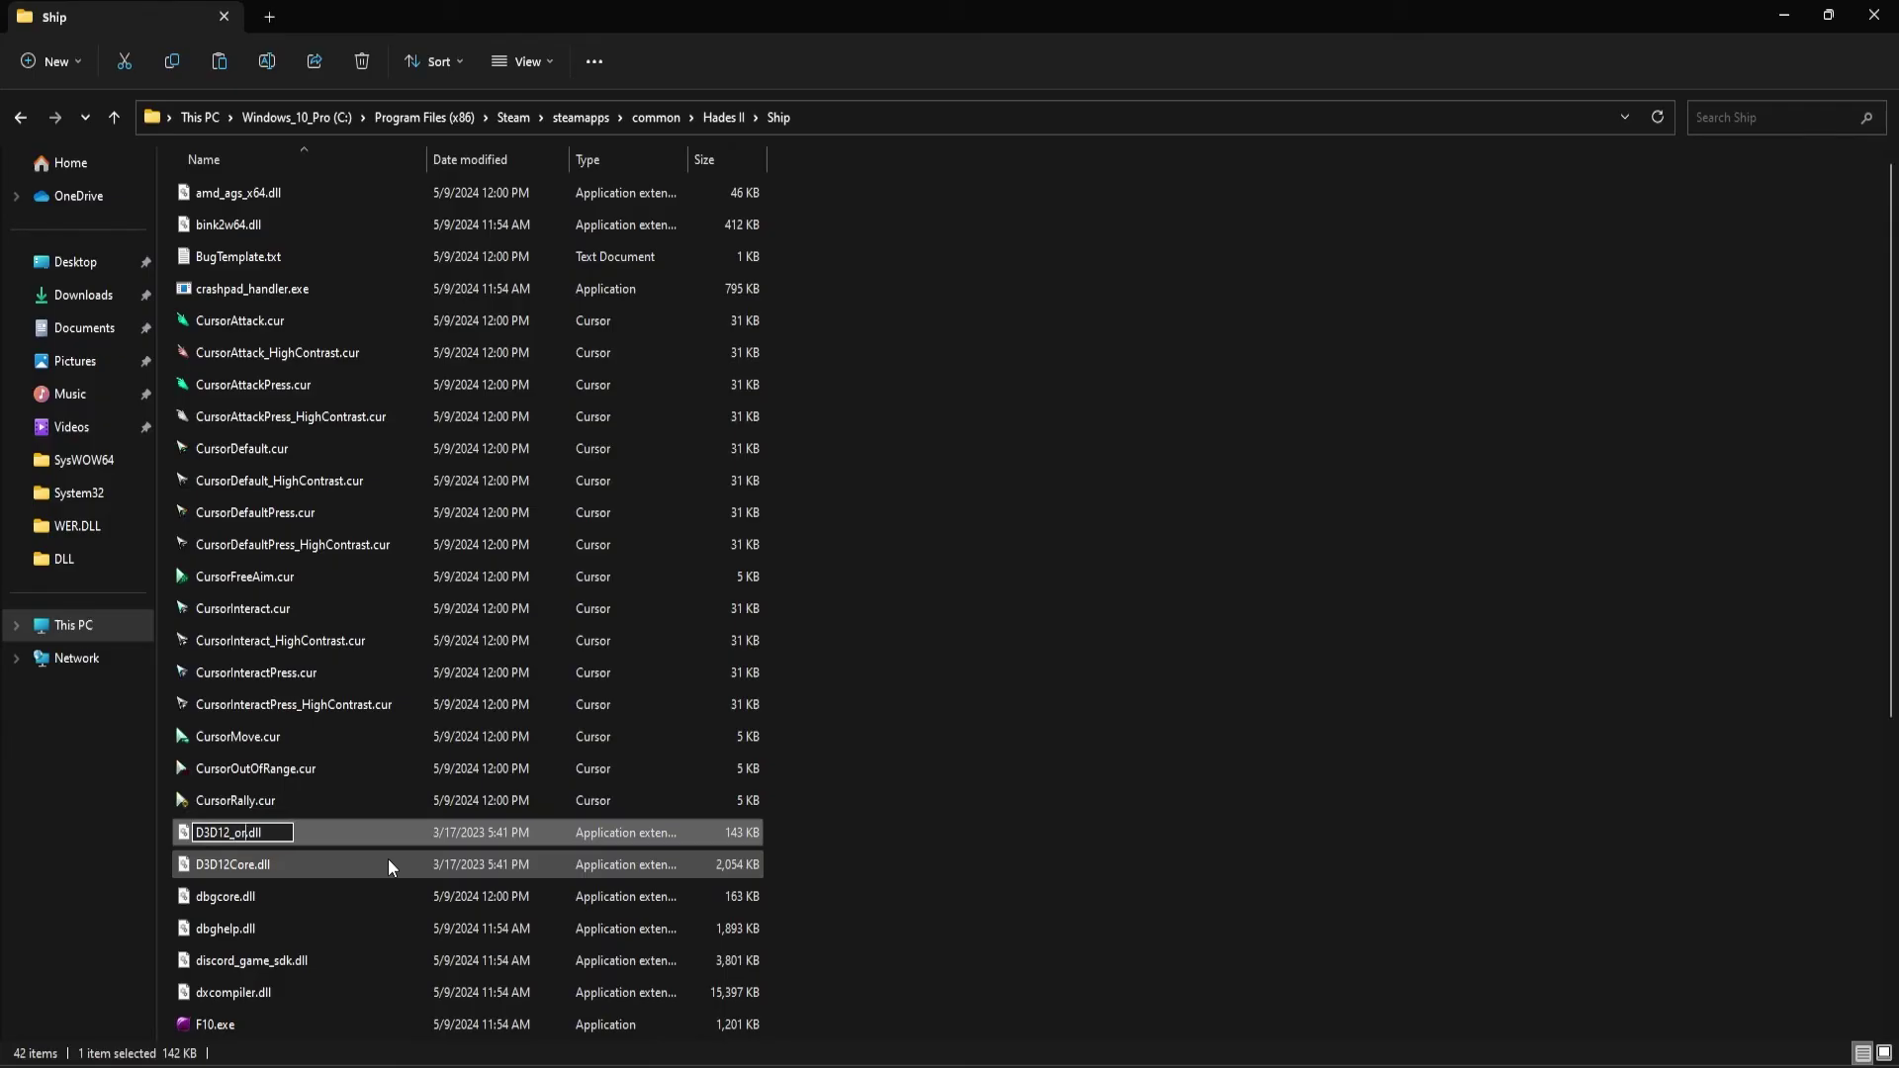
pyautogui.press('Return')
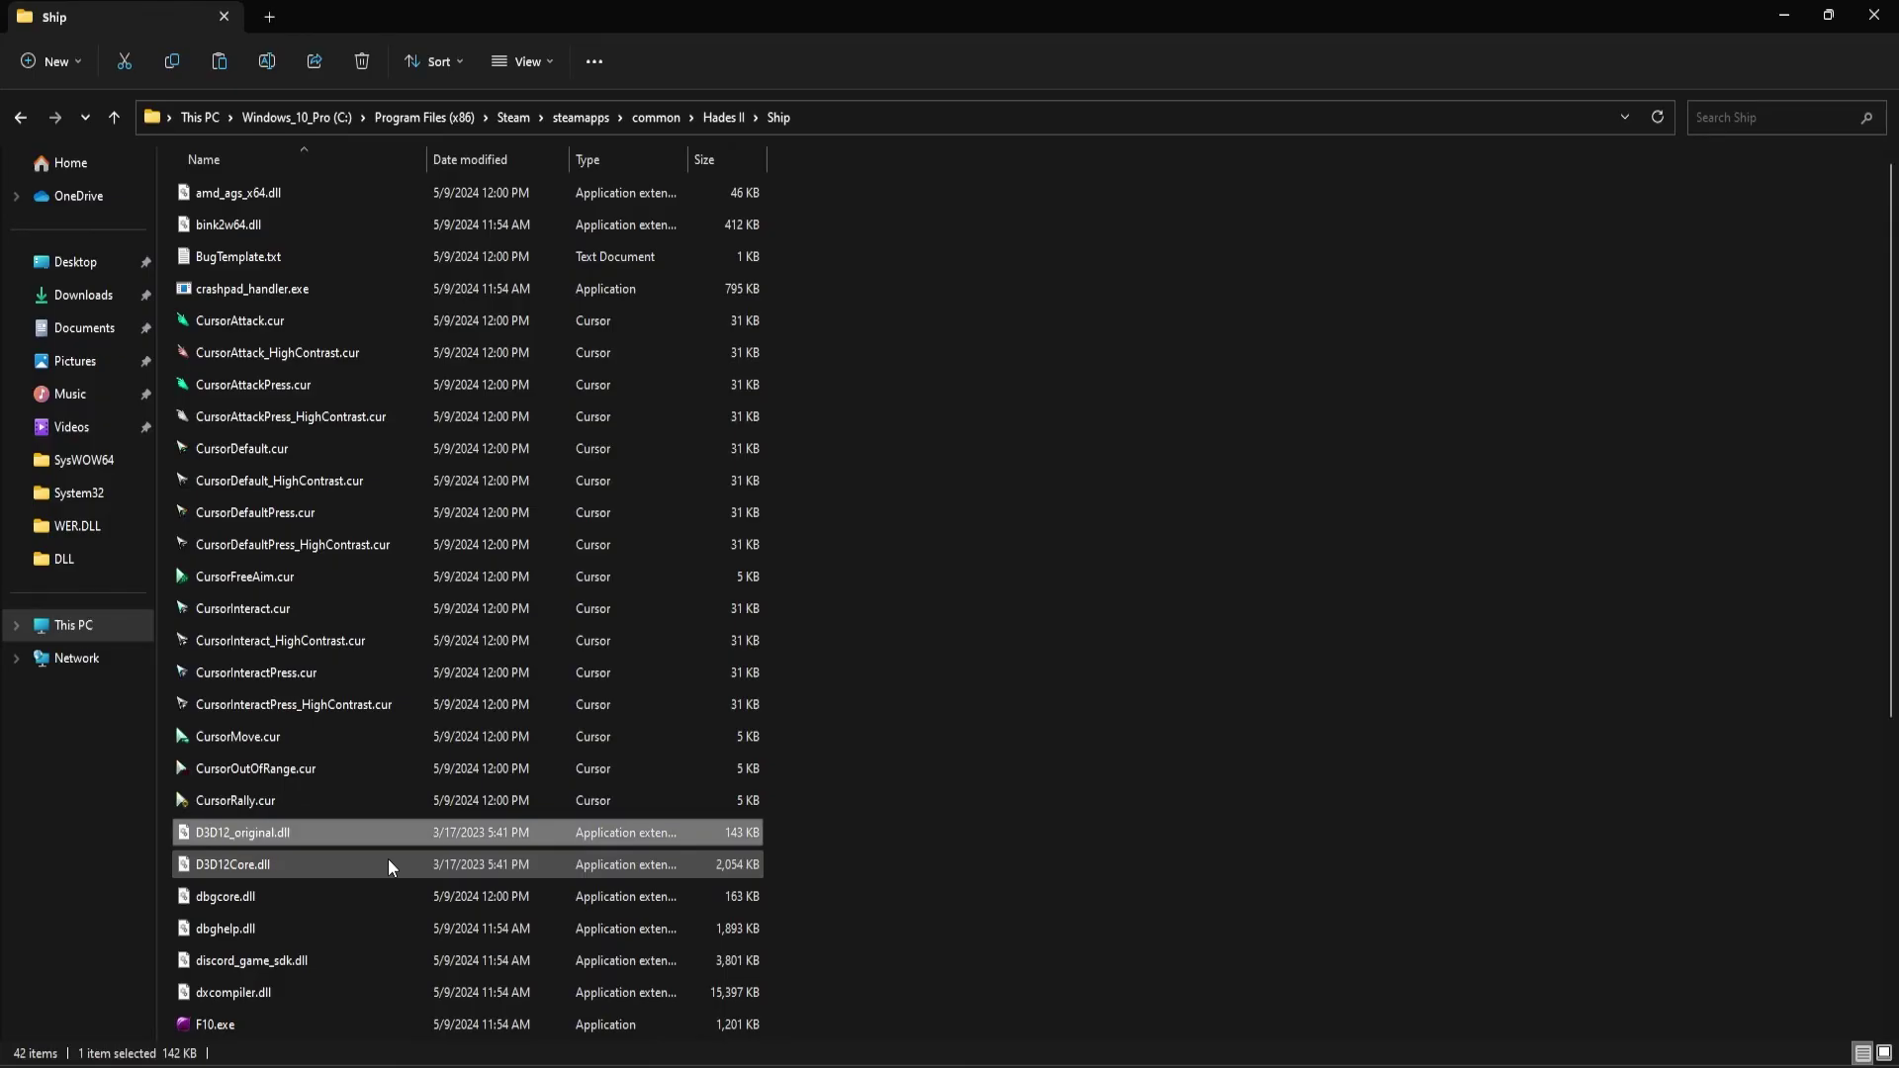
pyautogui.click(1066, 585)
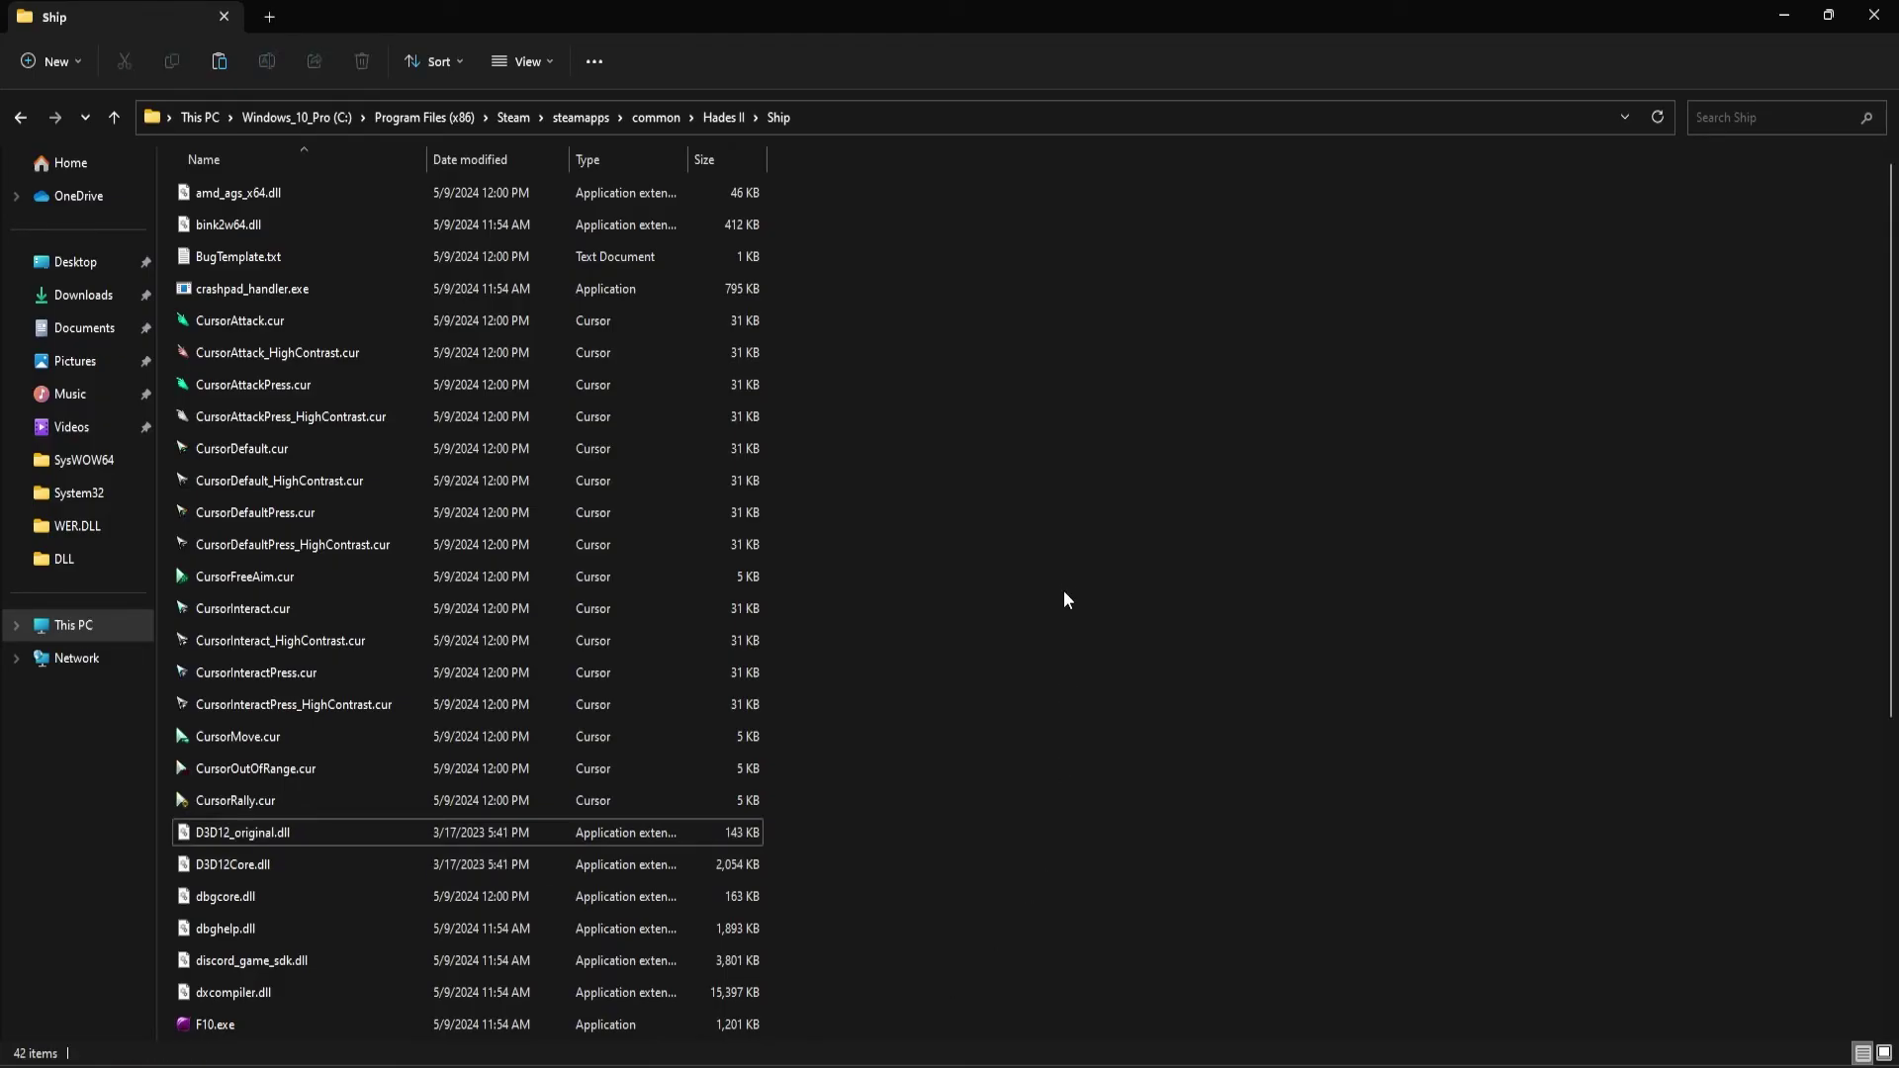
# Save 01_release_binaries_debug.zip from the d3d12ProxyEdrDx11_0 v0.1 GitHub release to the Desktop
pyautogui.hotkey('alt', 'Tab')
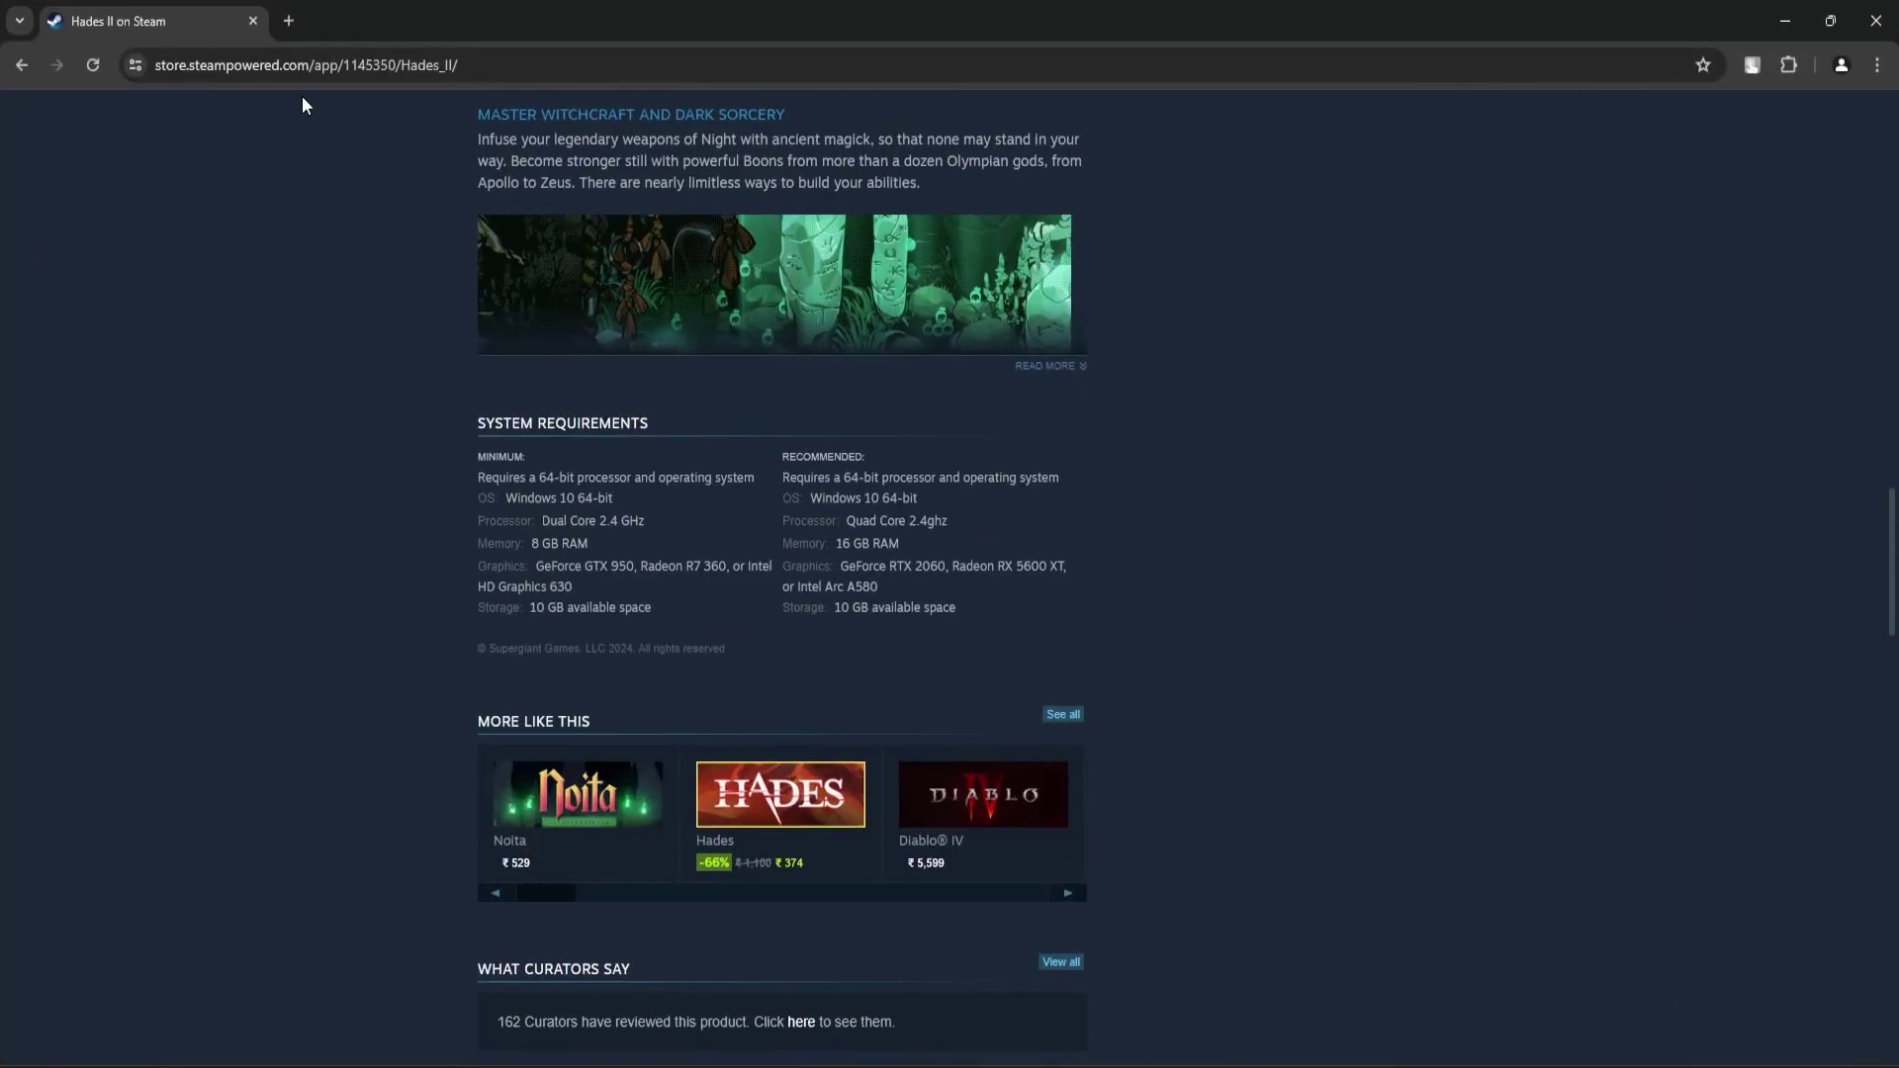
pyautogui.click(287, 20)
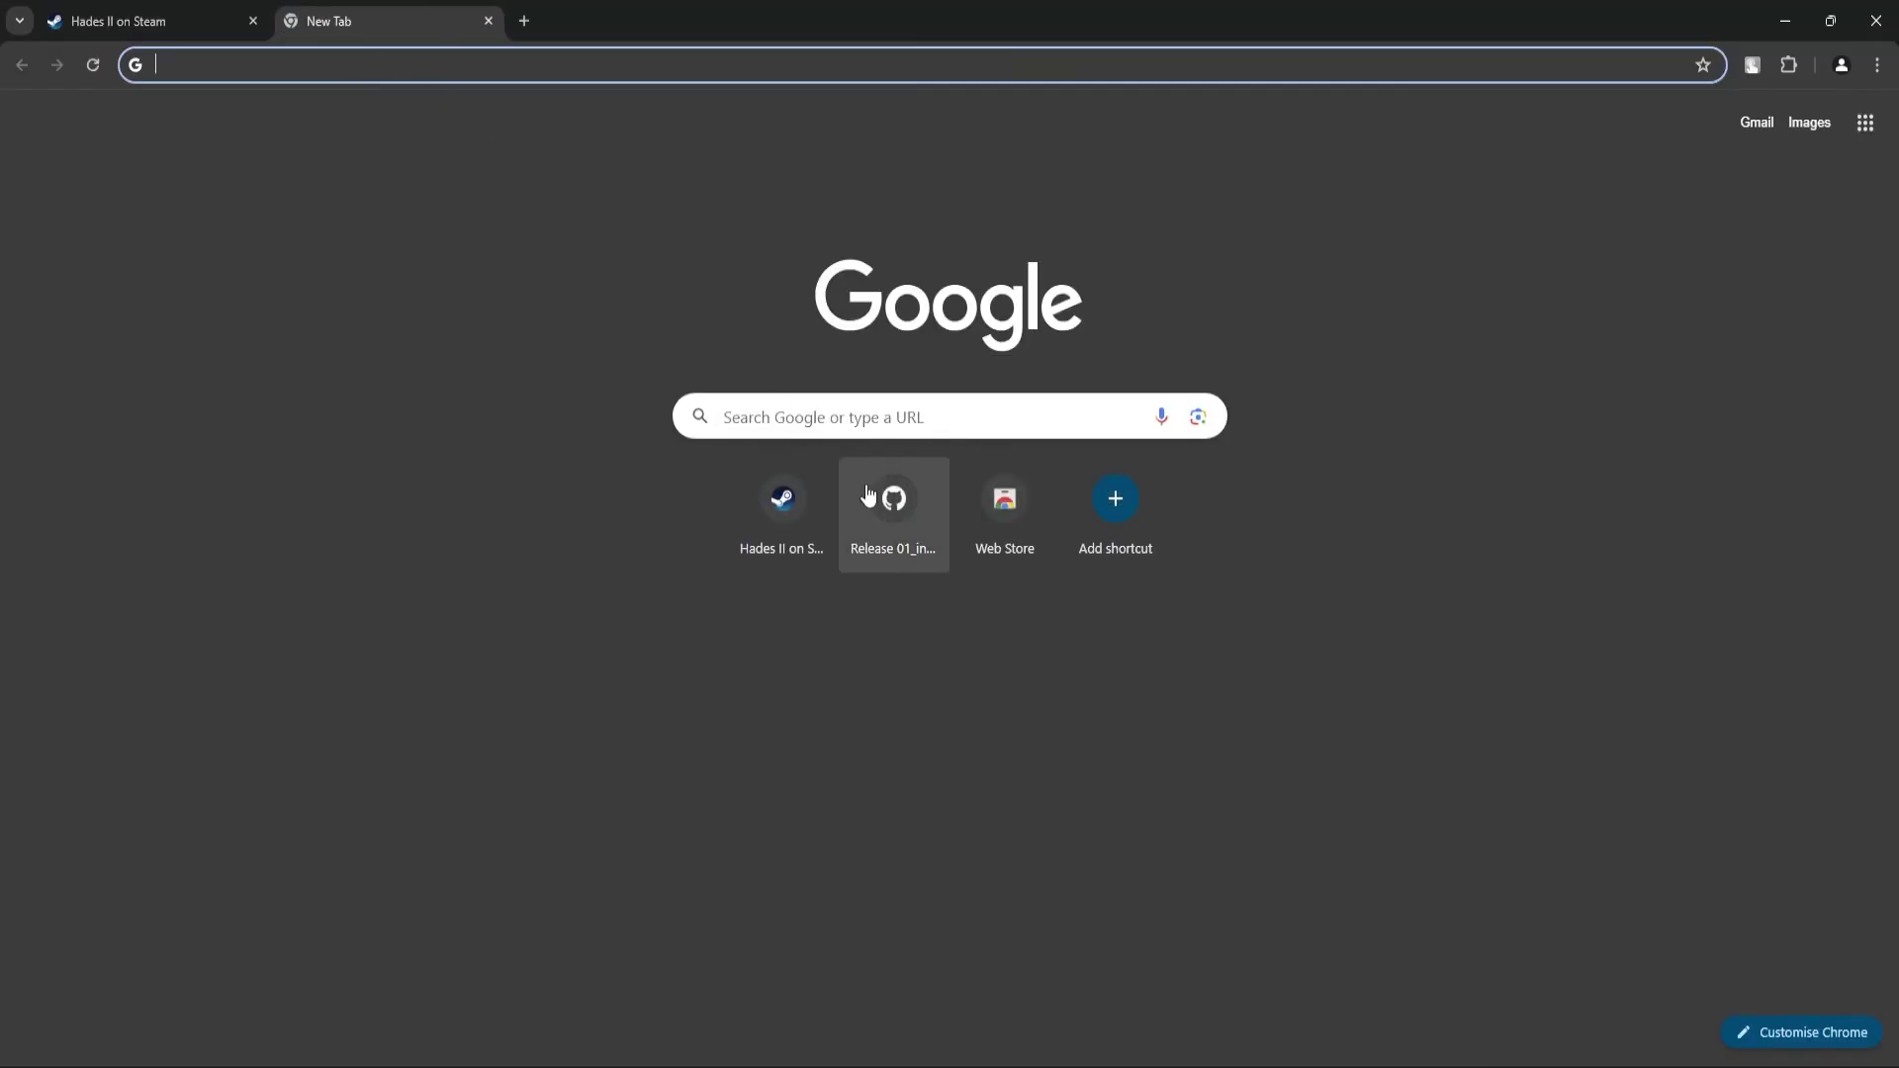
pyautogui.click(893, 505)
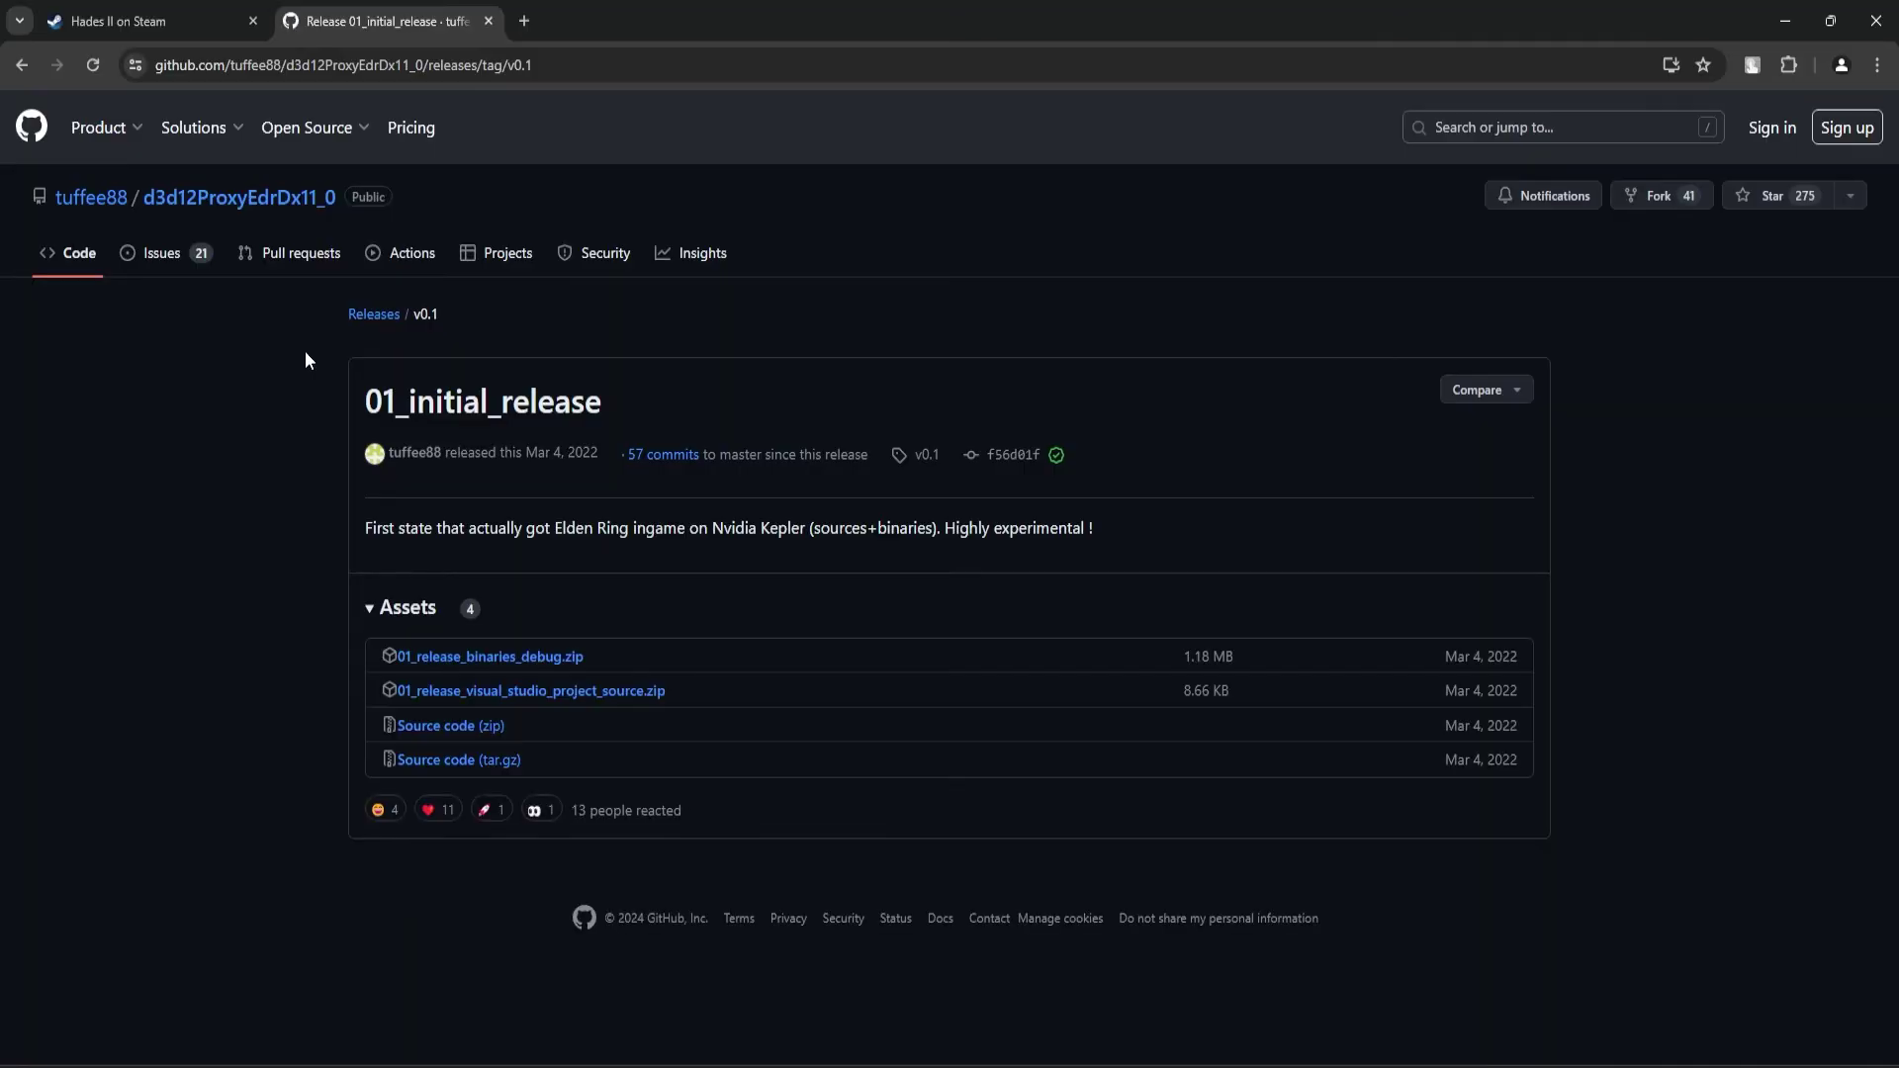
pyautogui.click(532, 660)
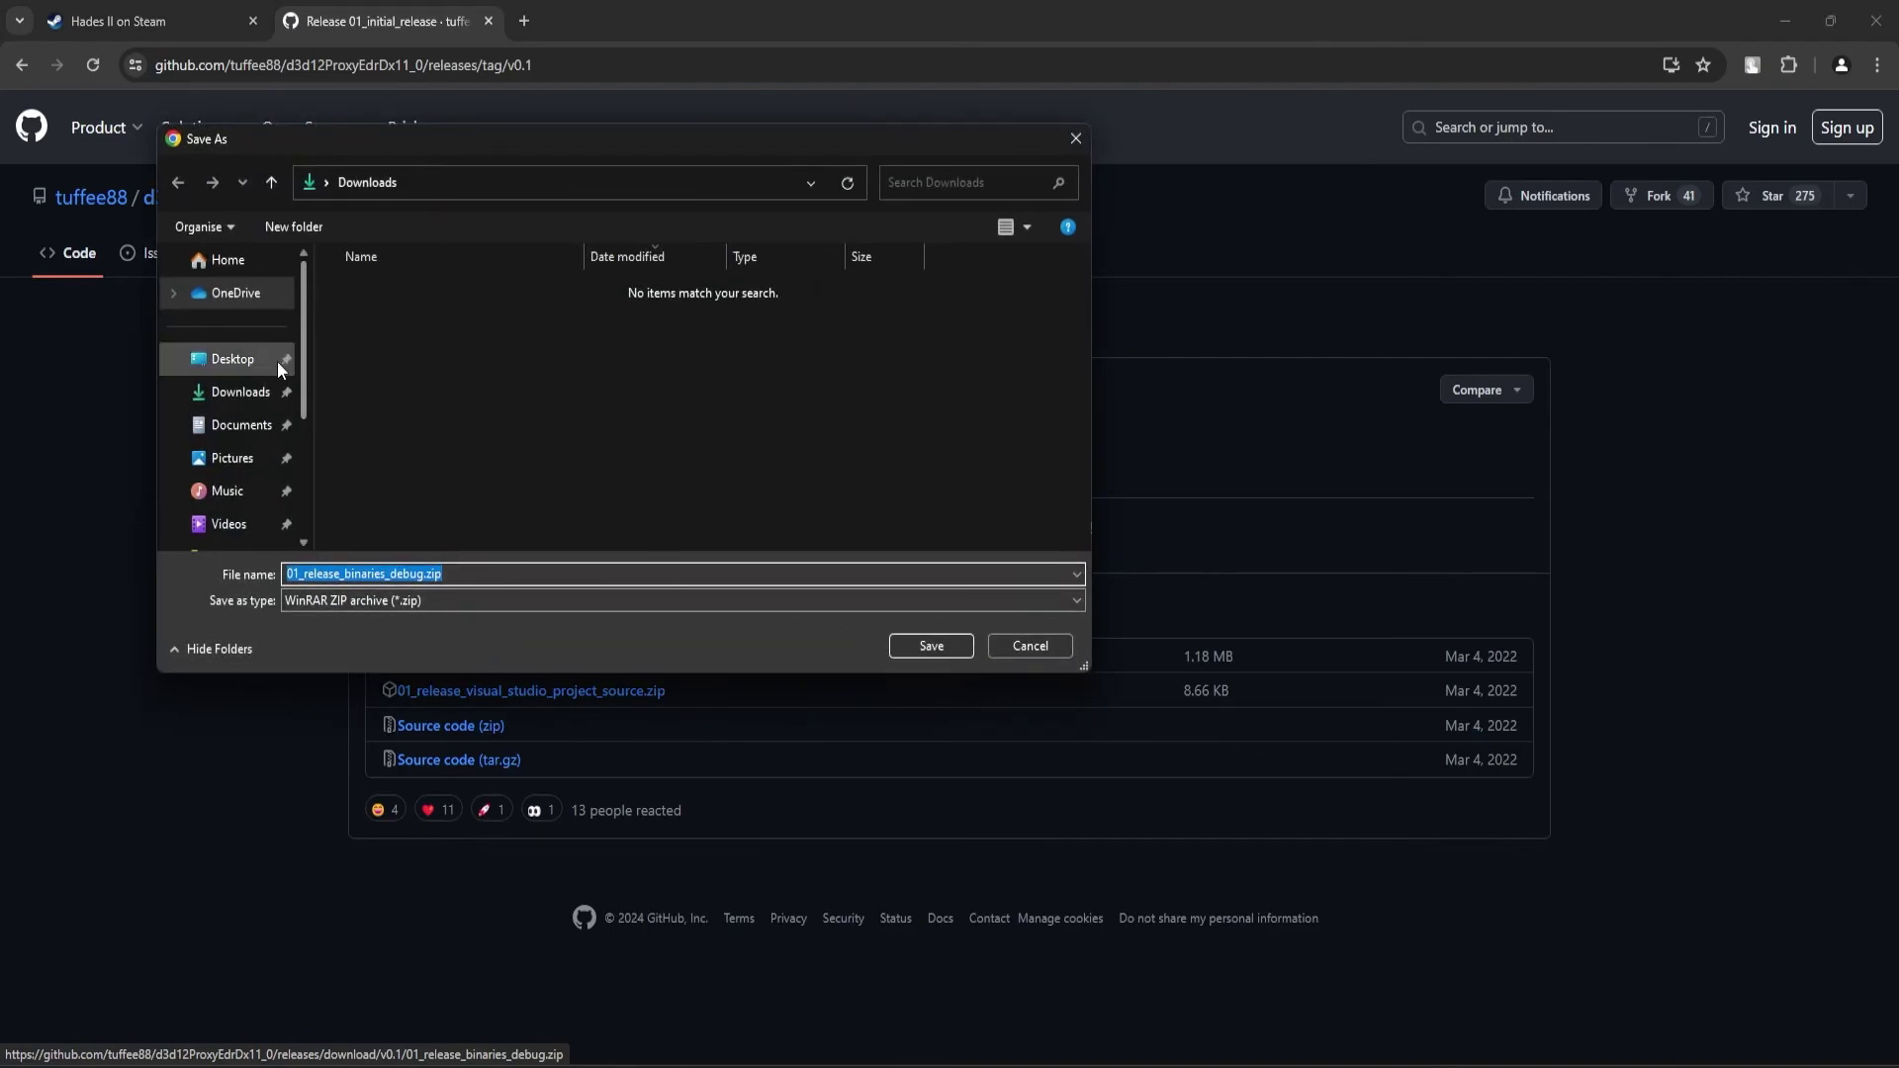
pyautogui.click(267, 362)
pyautogui.click(930, 647)
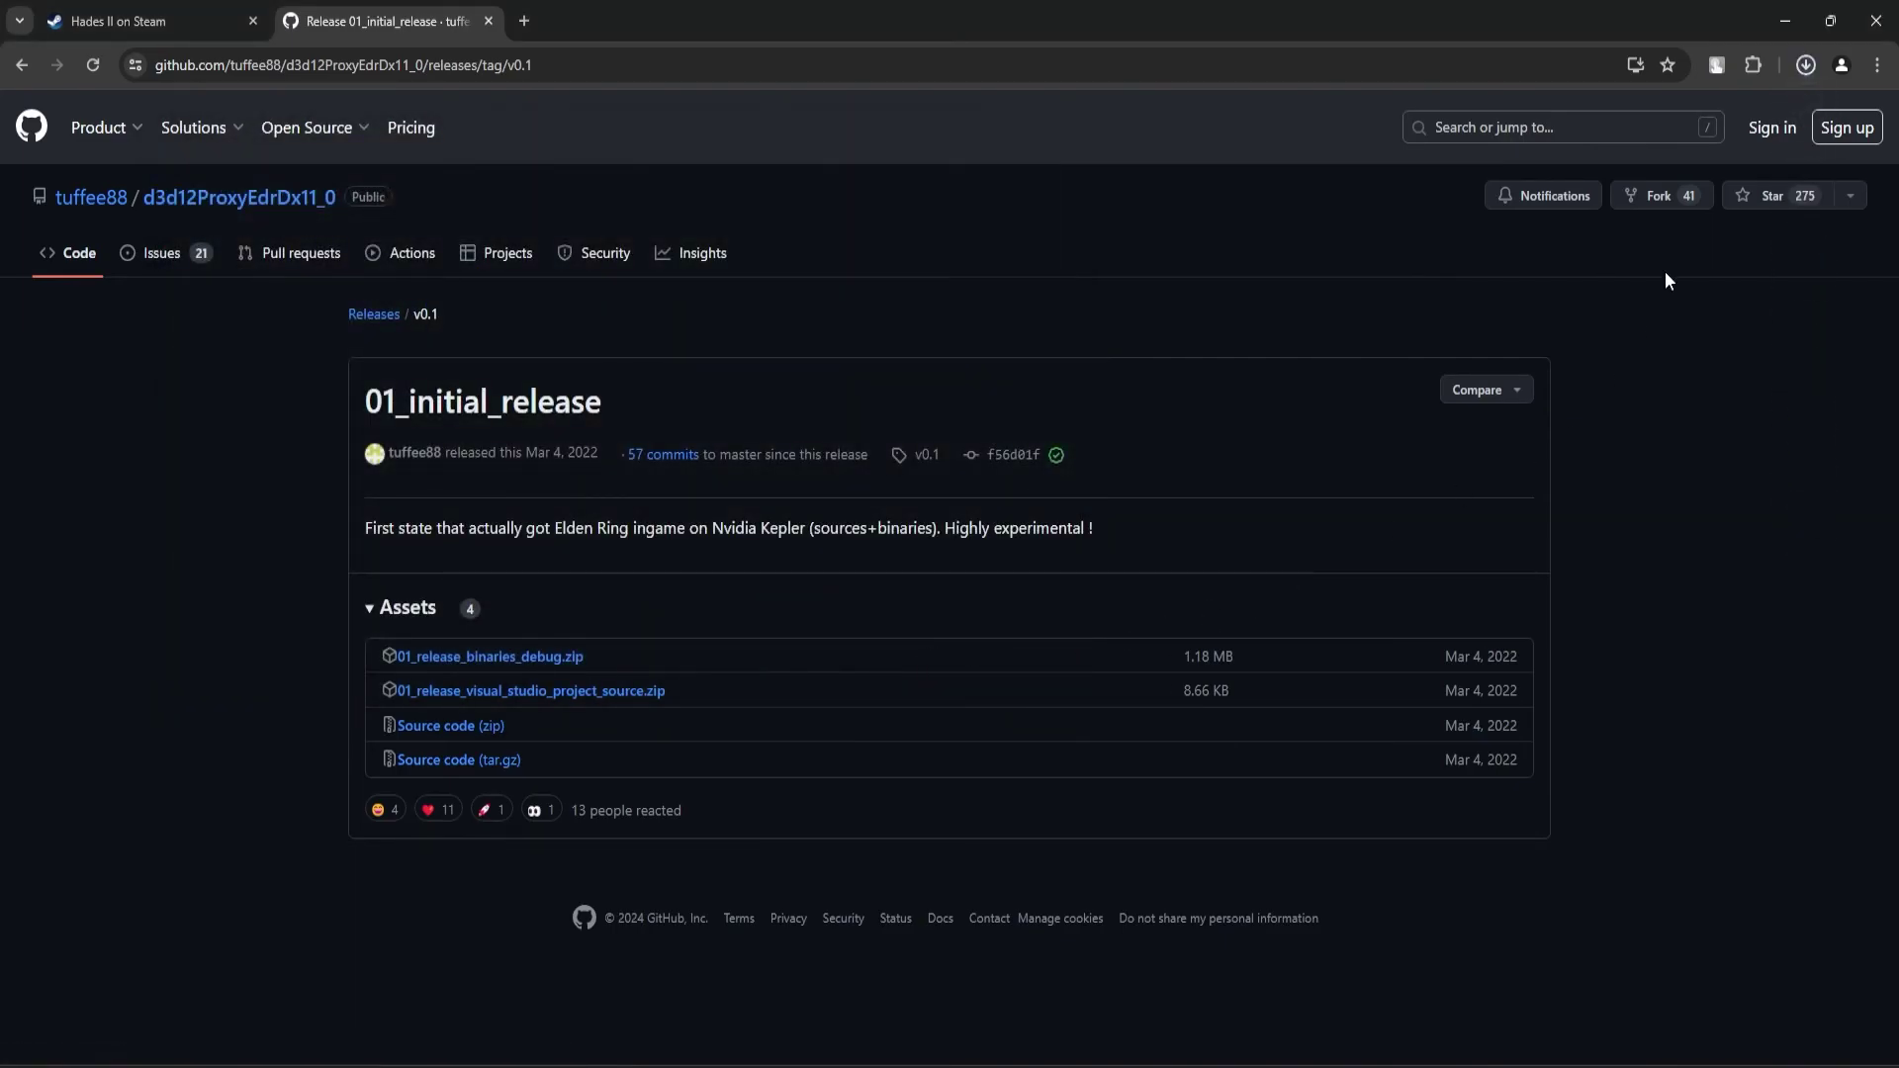
# Extract 01_release_binaries_debug.zip into a folder on the Desktop
pyautogui.click(1789, 12)
pyautogui.click(1770, 15)
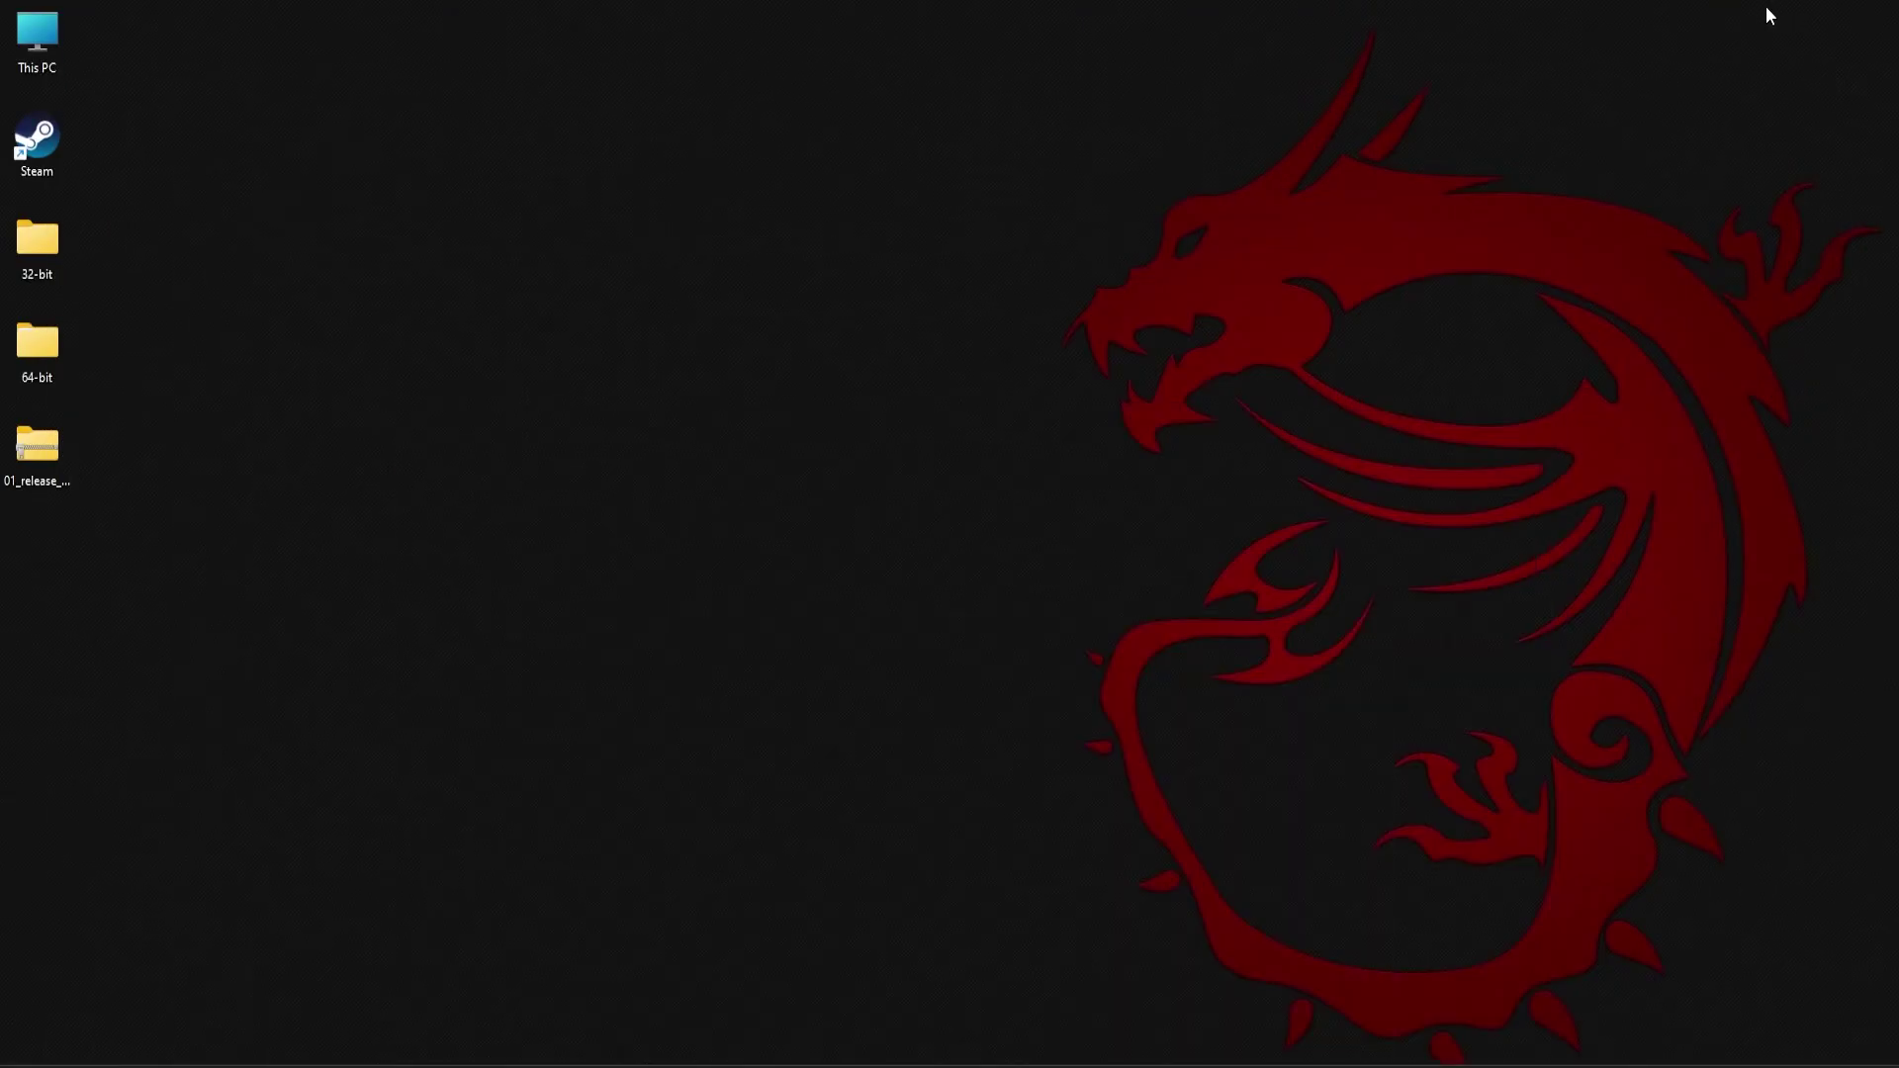
pyautogui.rightClick(54, 476)
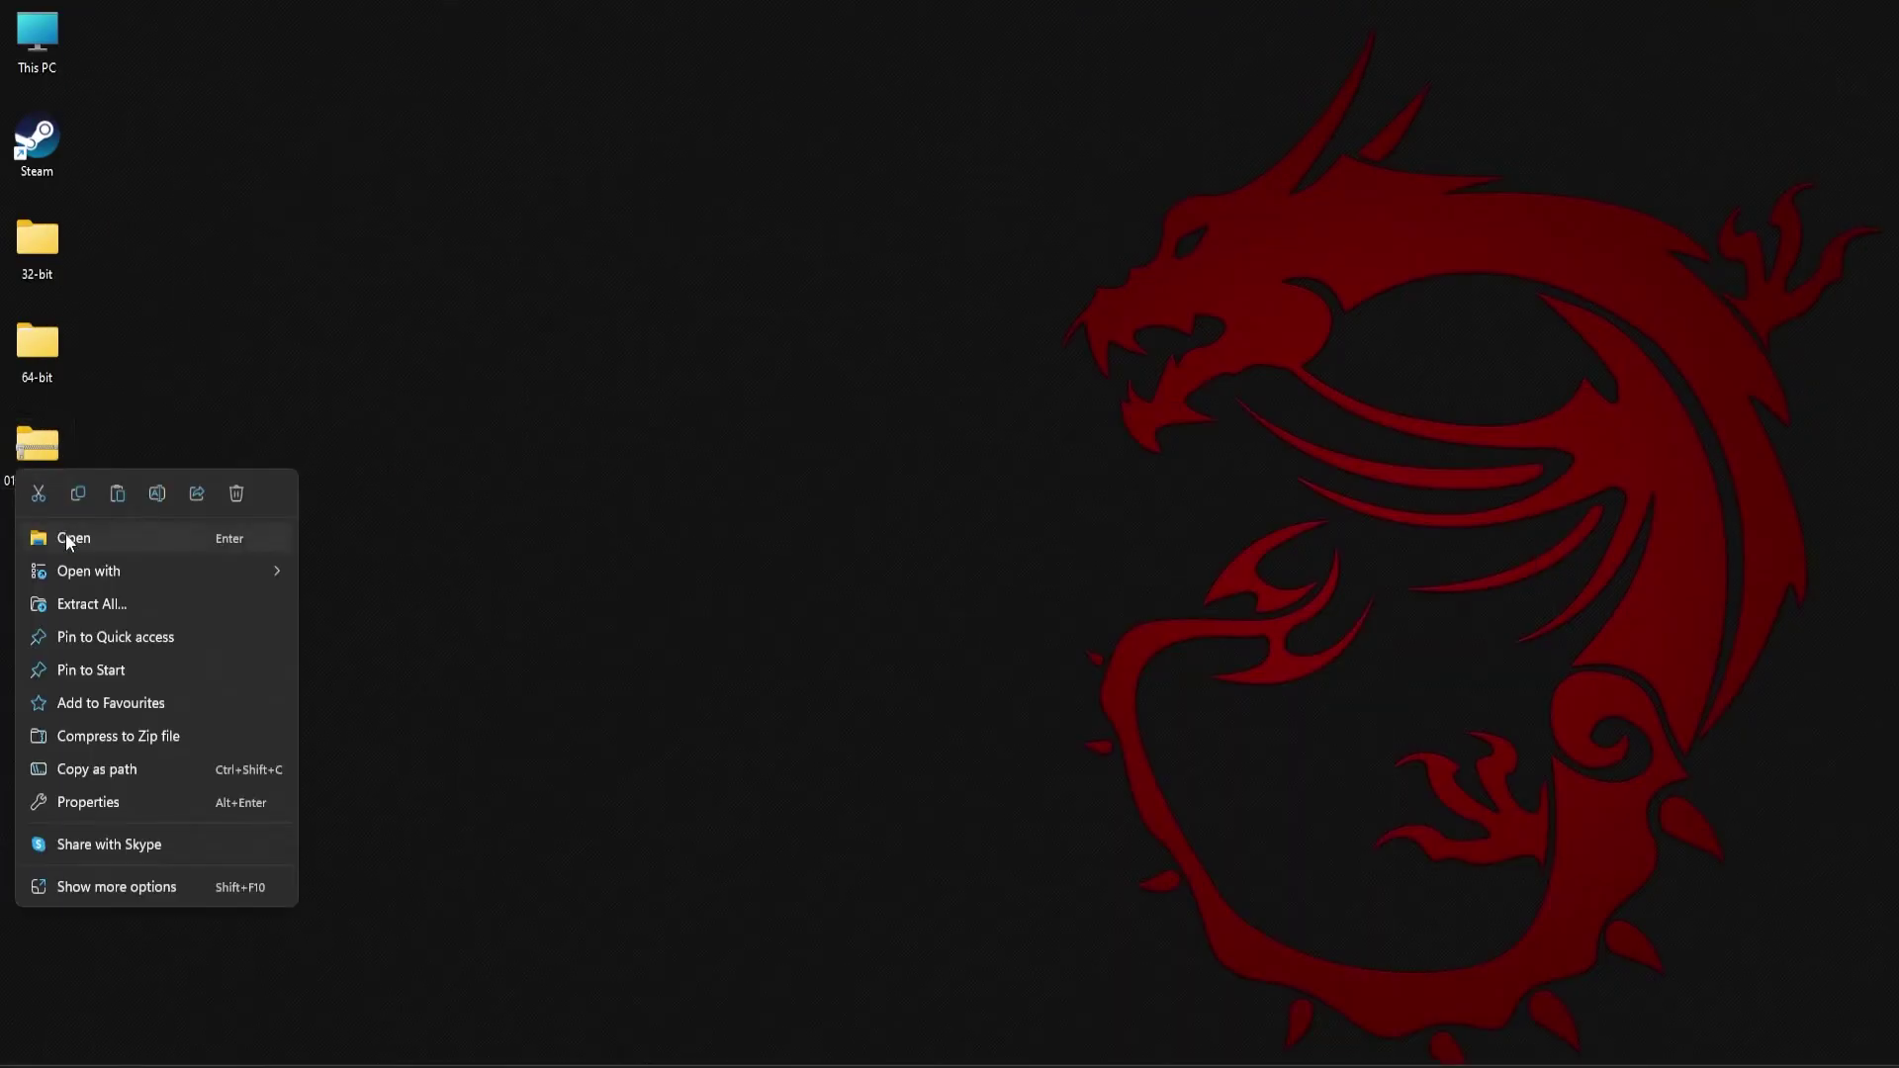
pyautogui.click(69, 602)
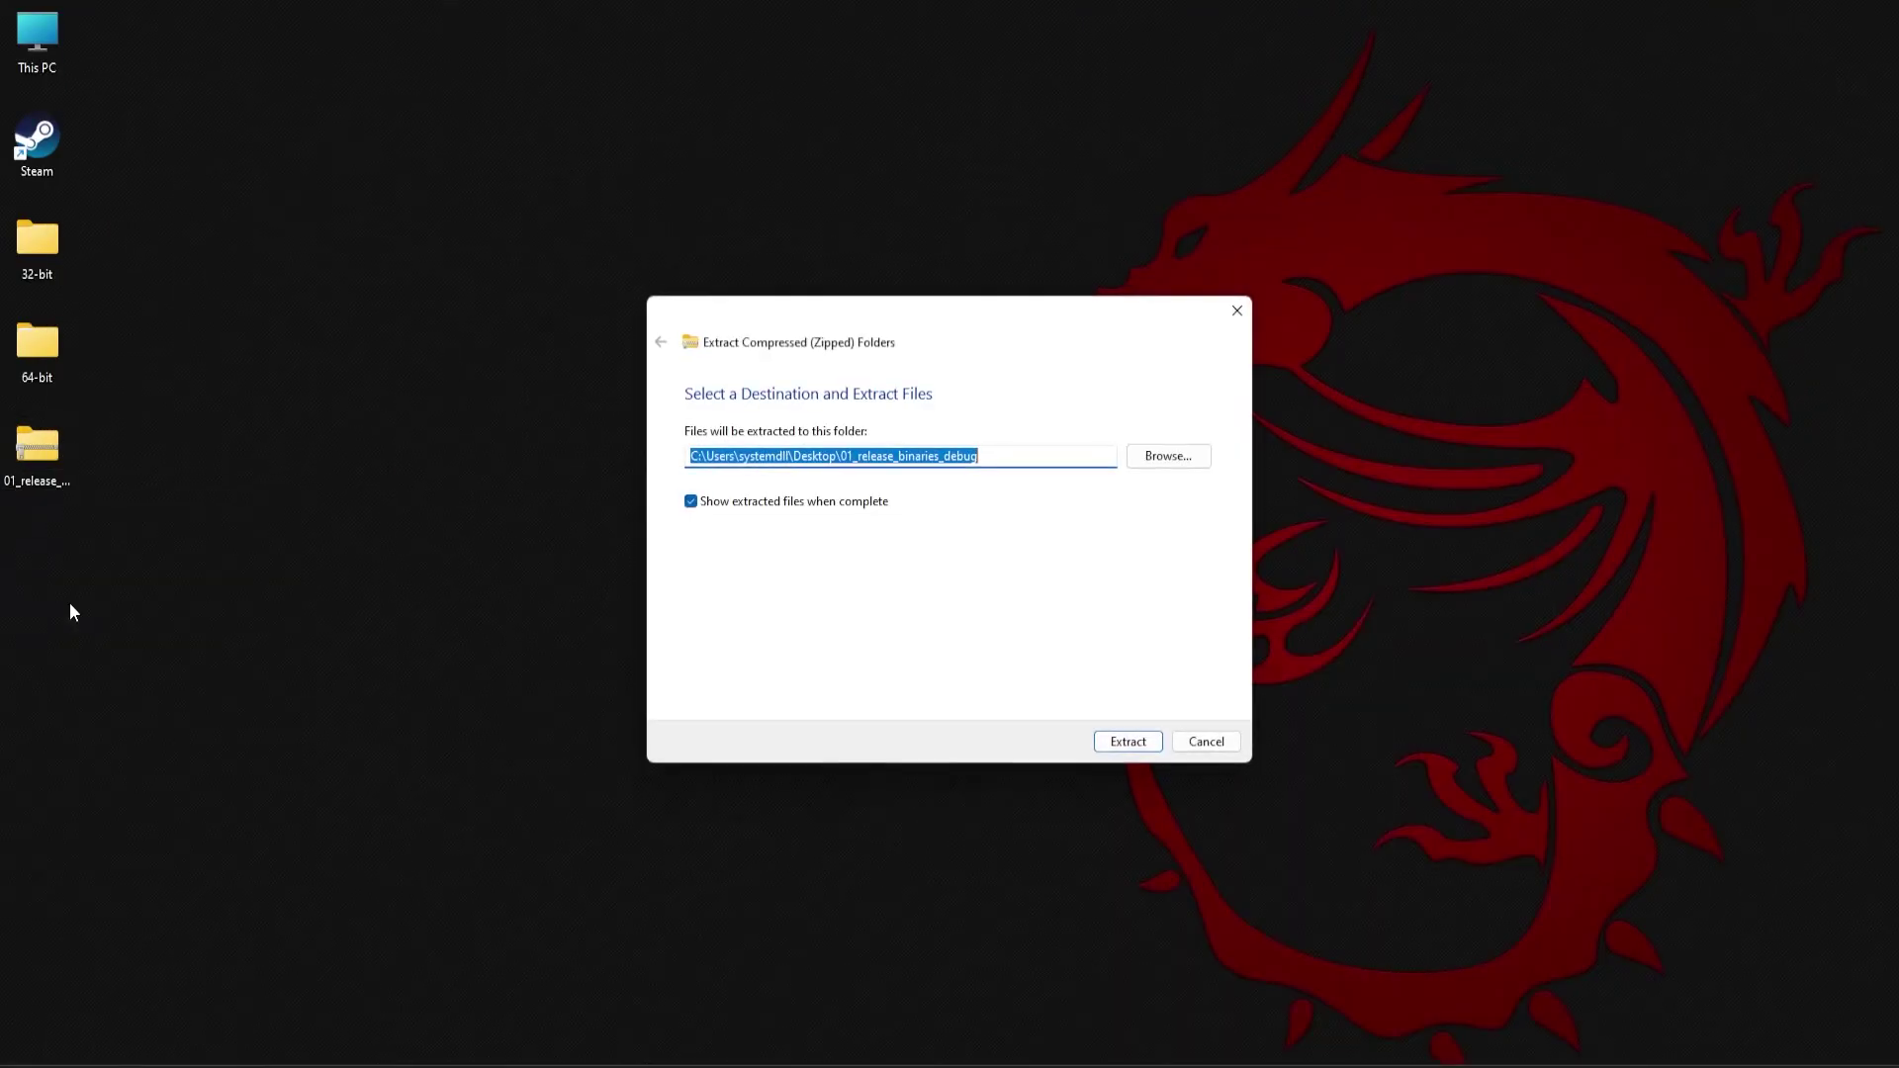
pyautogui.click(1130, 740)
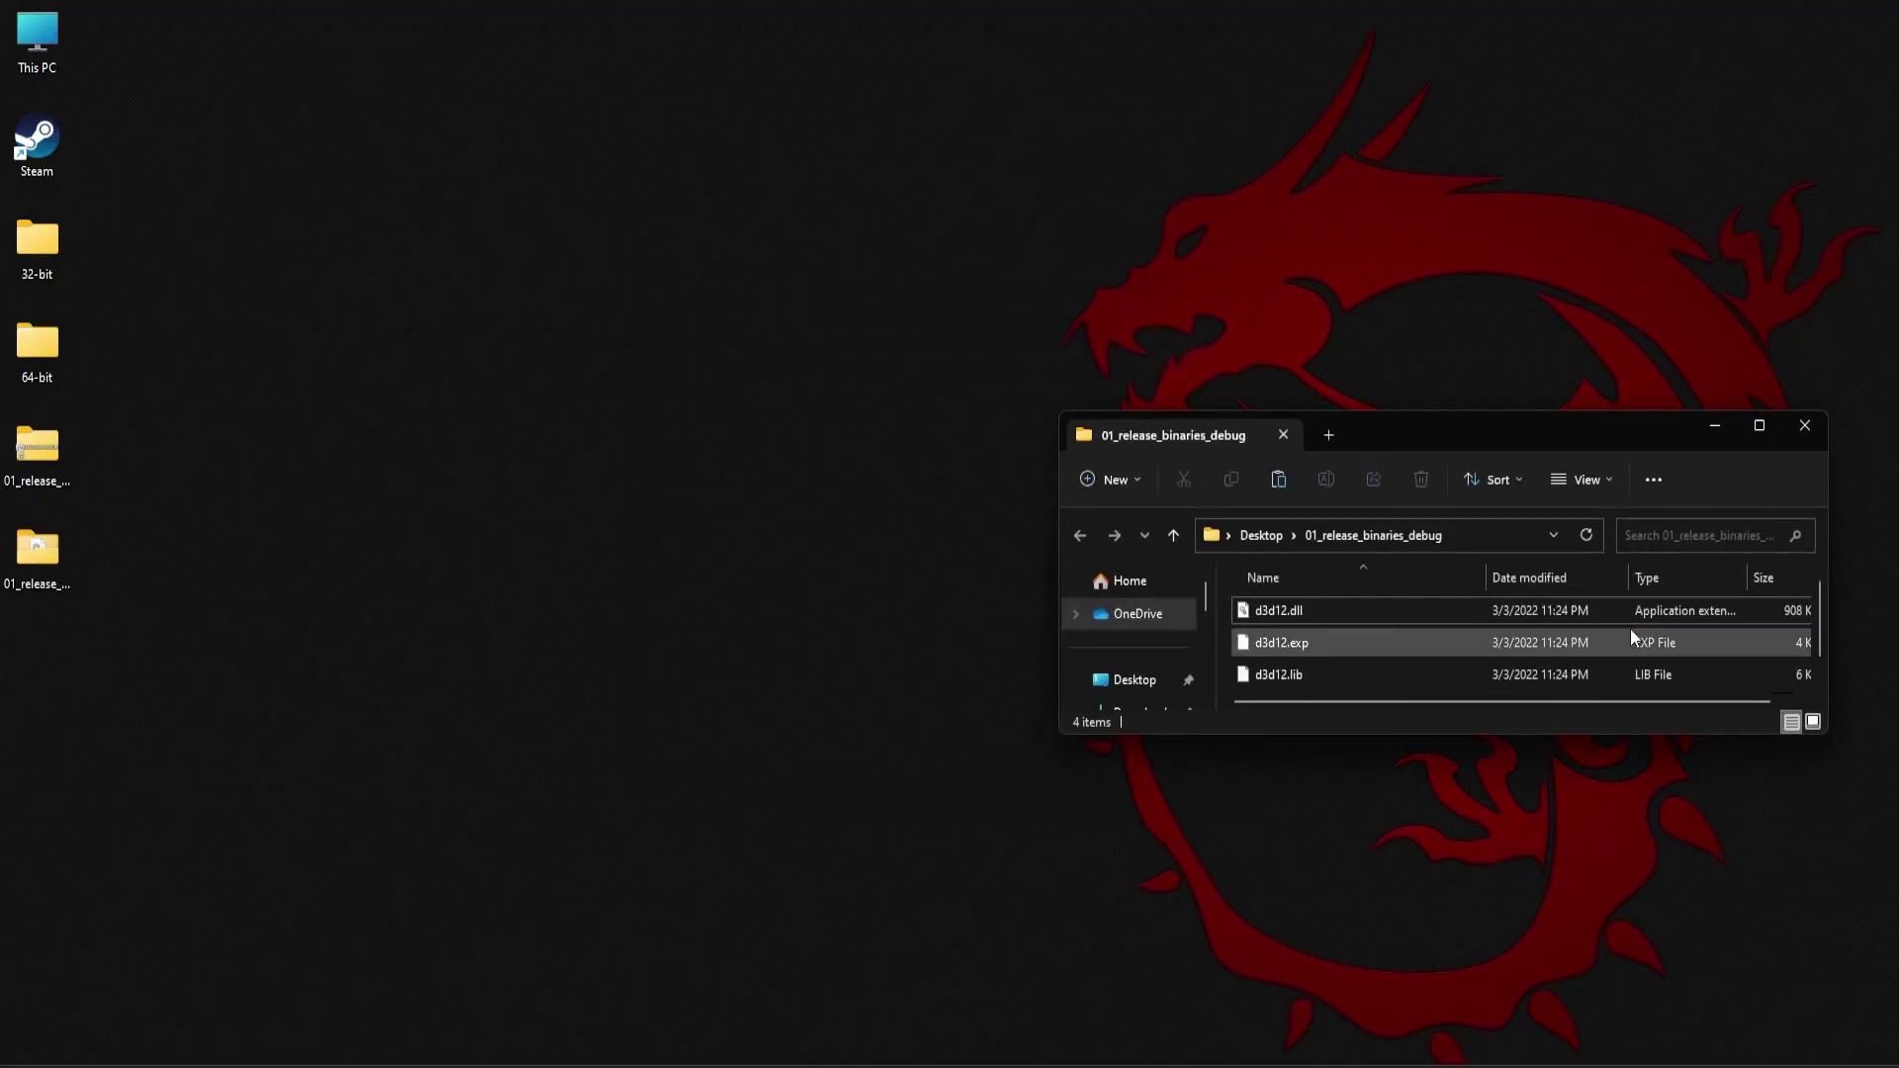
# Select the extracted proxy d3d12.dll and return to the Hades II Ship window
pyautogui.click(1759, 427)
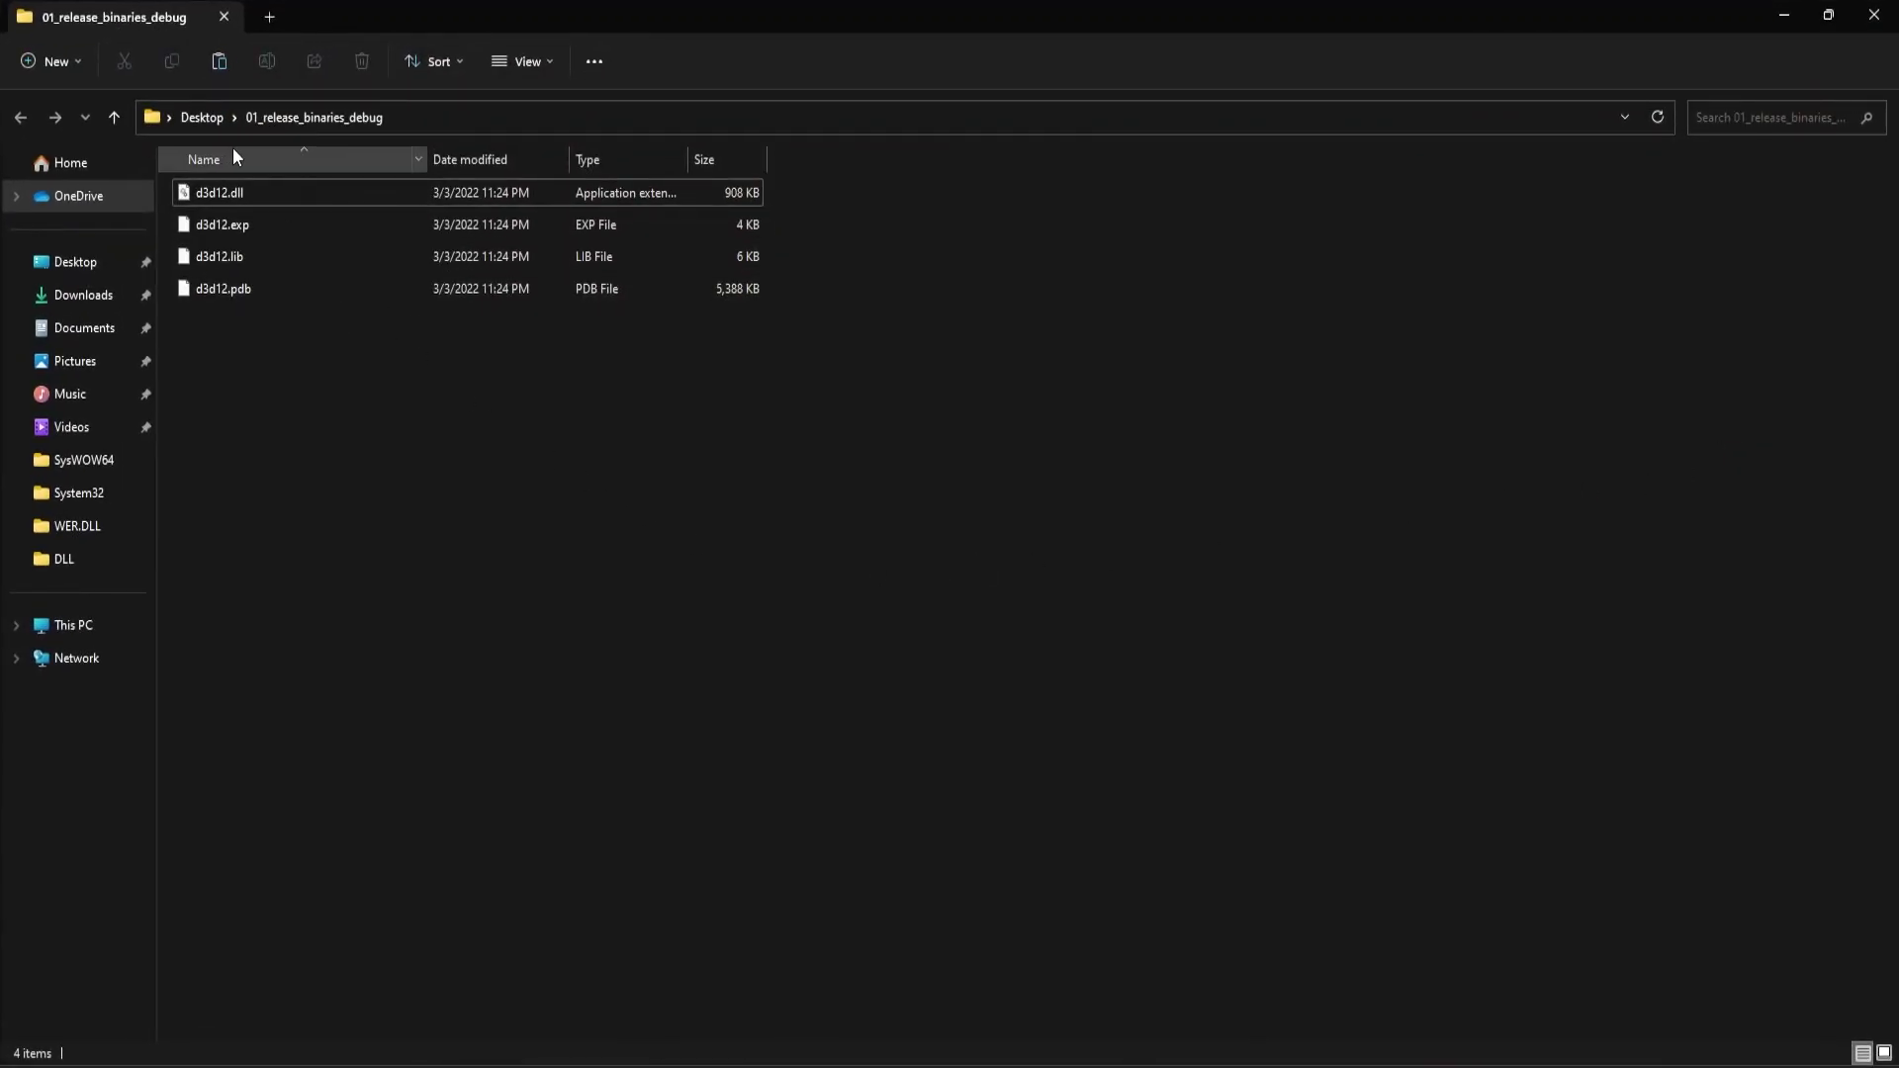
pyautogui.click(241, 186)
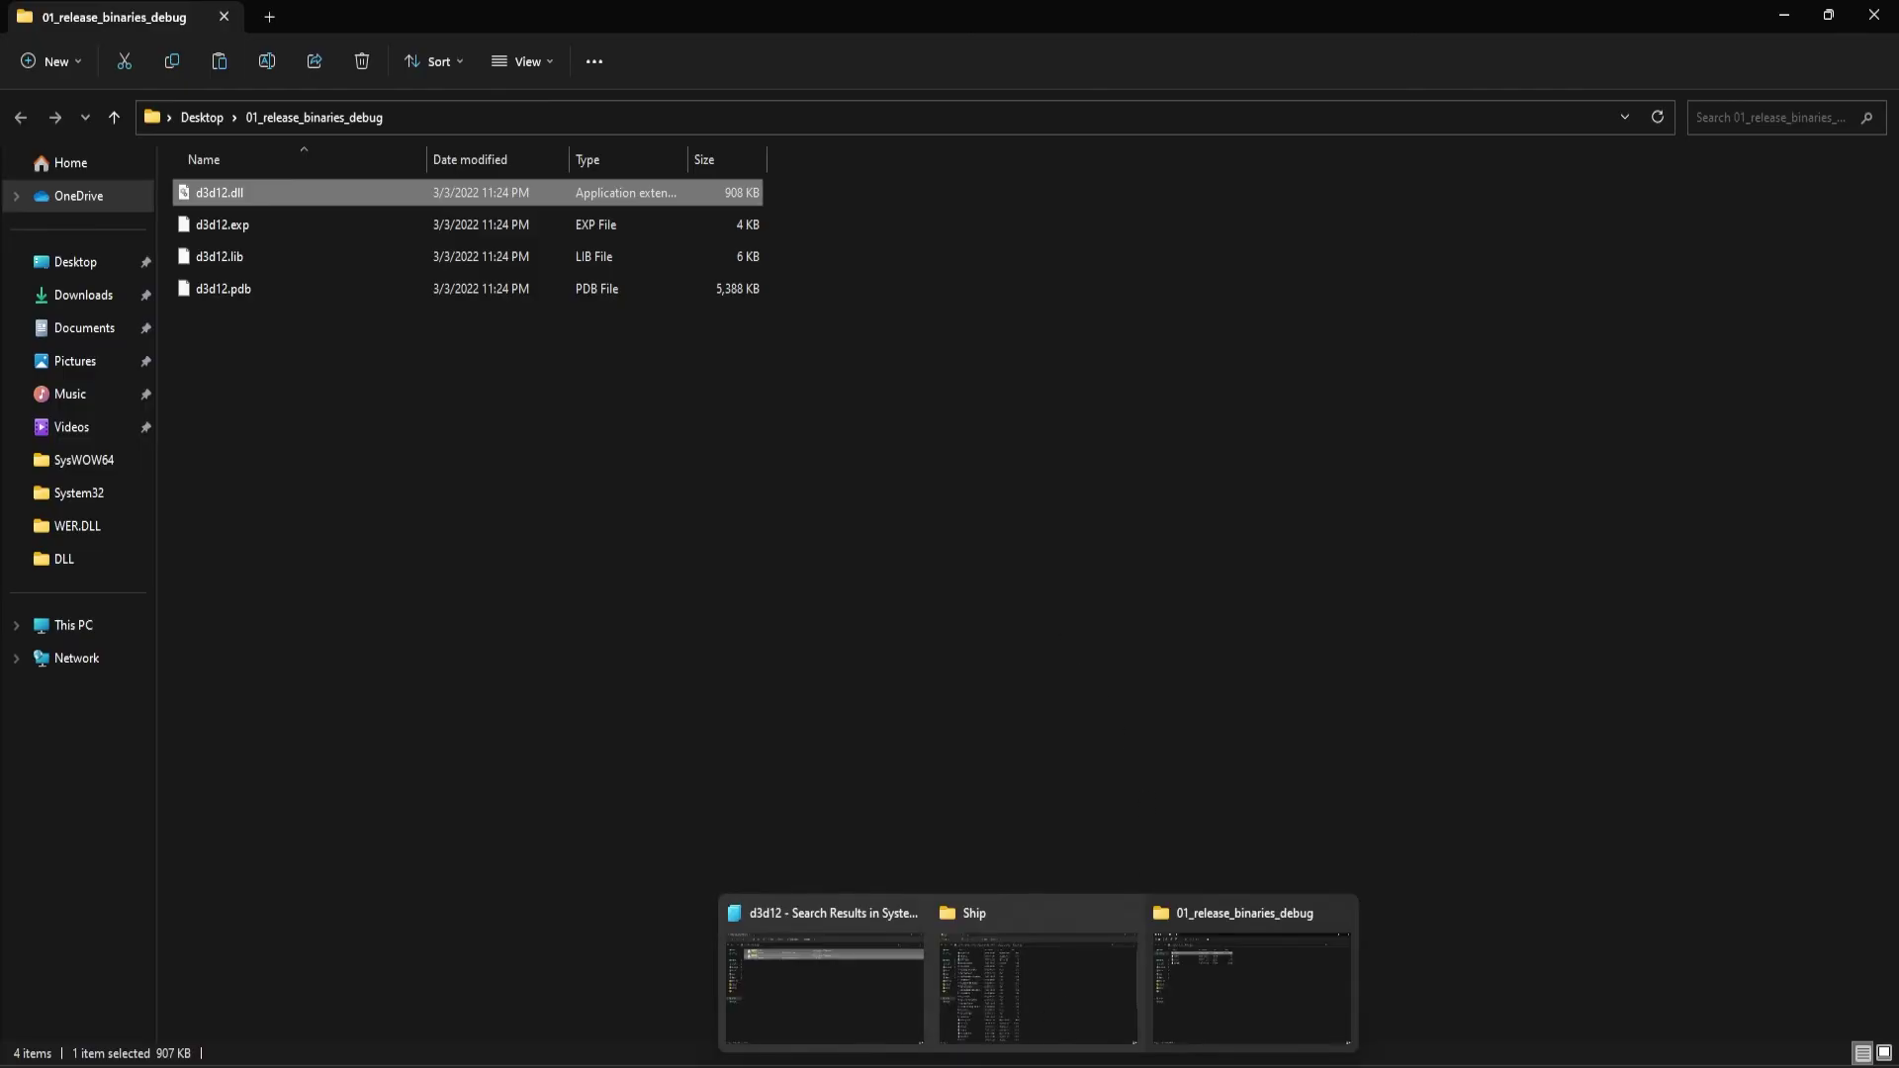
pyautogui.click(1039, 993)
# Paste the 908 KB proxy d3d12.dll into the Hades II Ship folder
pyautogui.hotkey('ctrl', 'v')
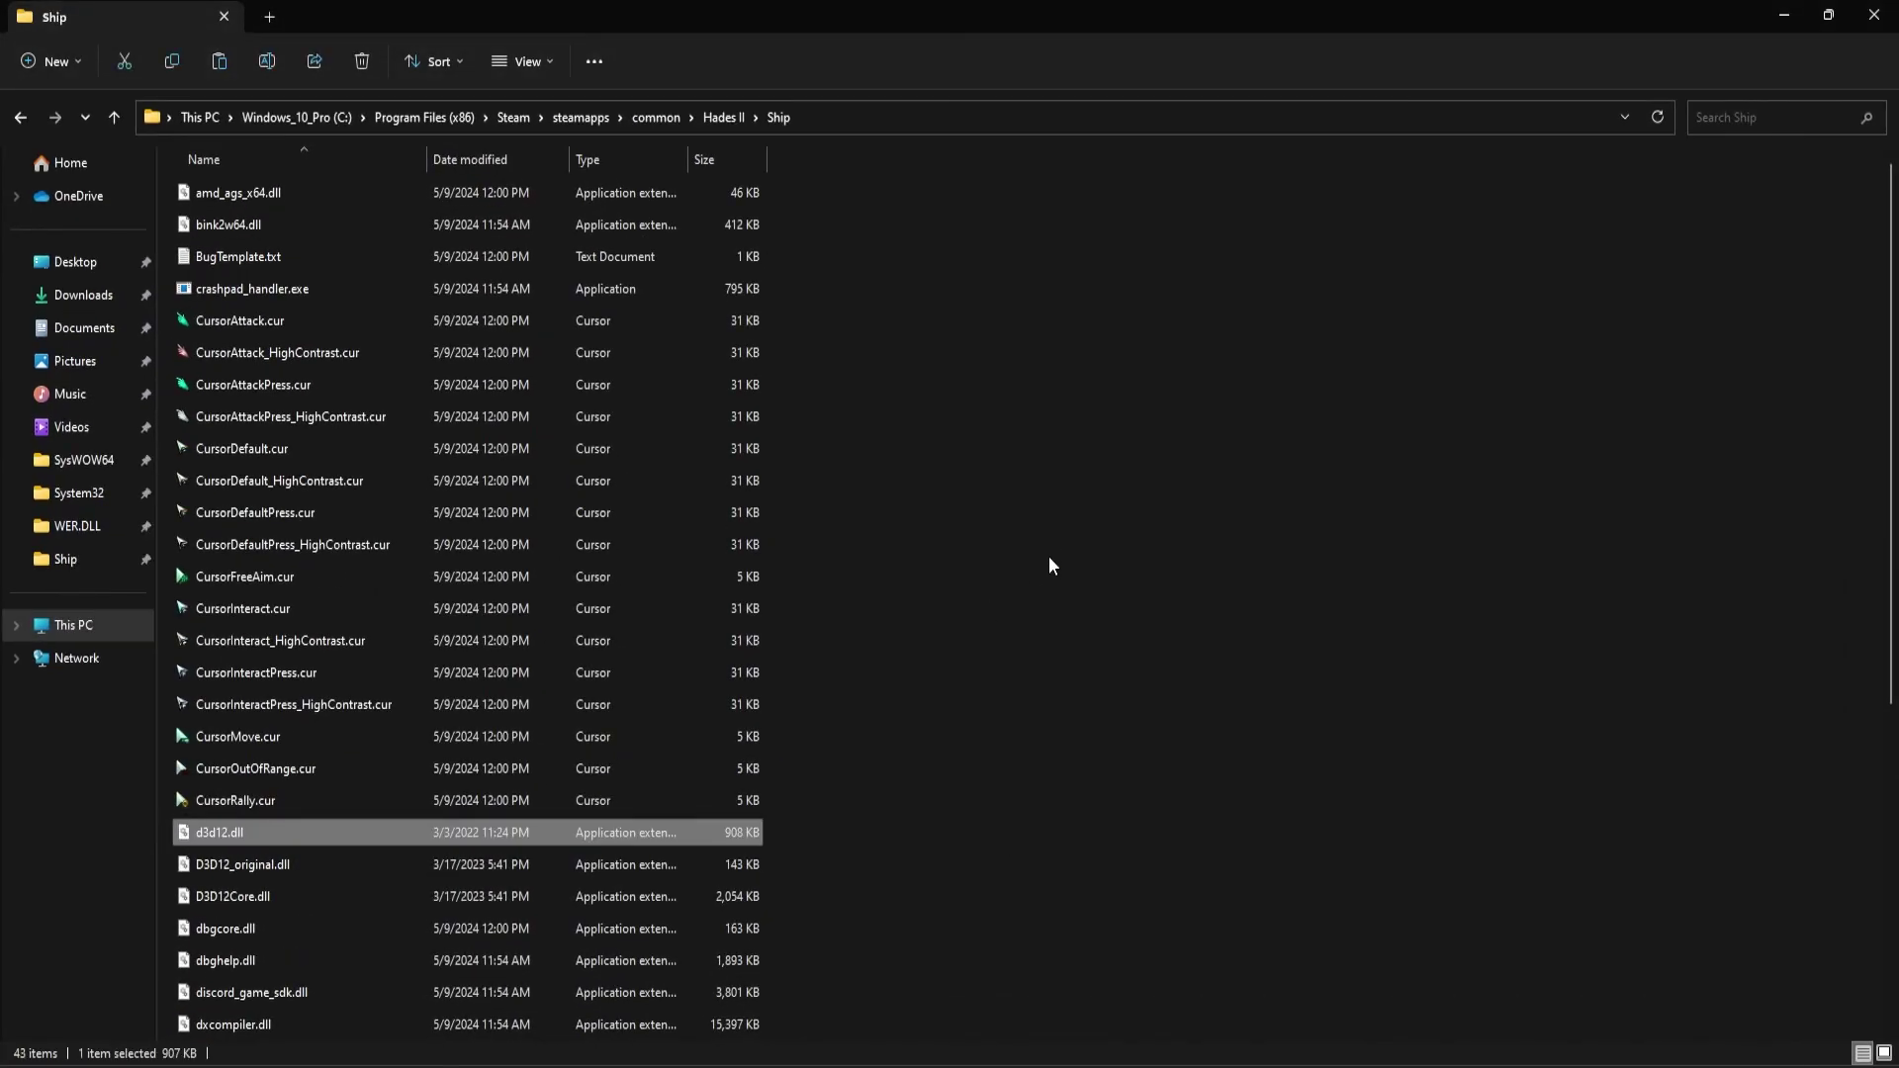